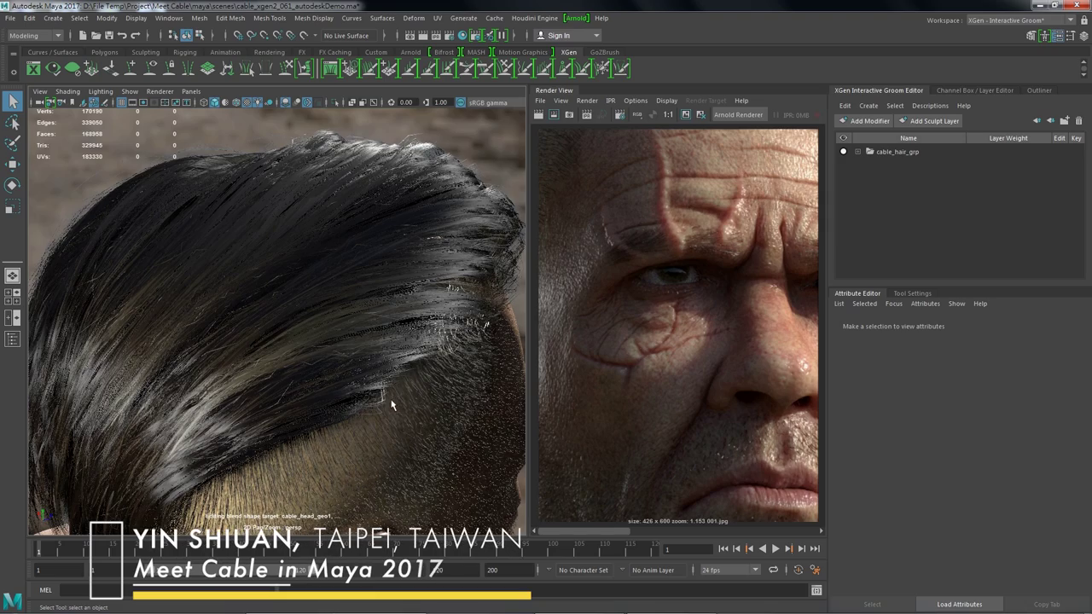
Orbit around the head to inspect the face, neck and shoulders.
left_click_drag(388, 401, 166, 377, "alt")
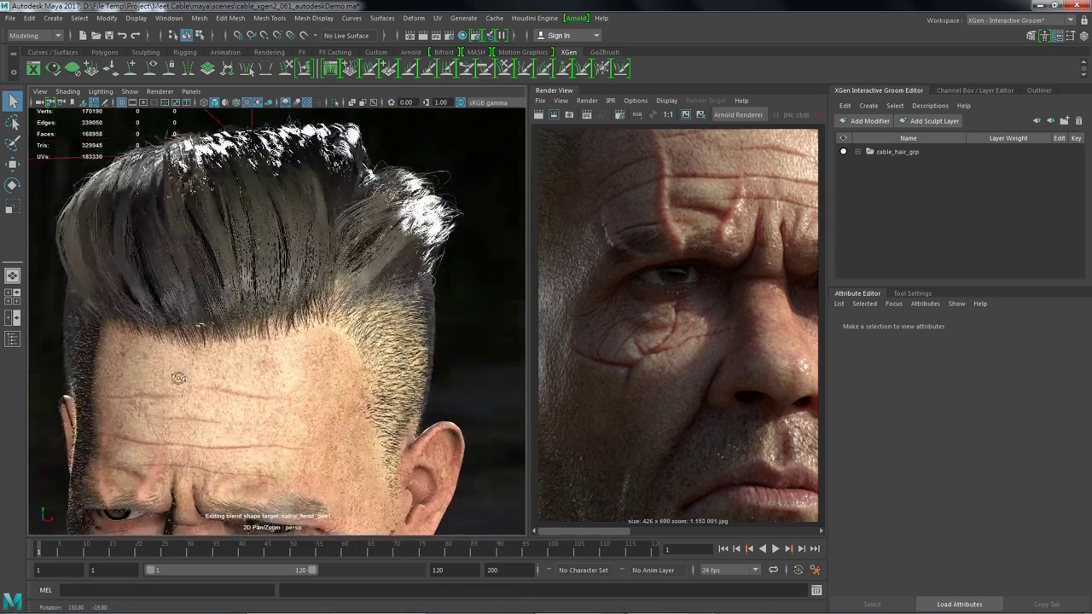
left_click_drag(166, 377, 246, 466, "alt")
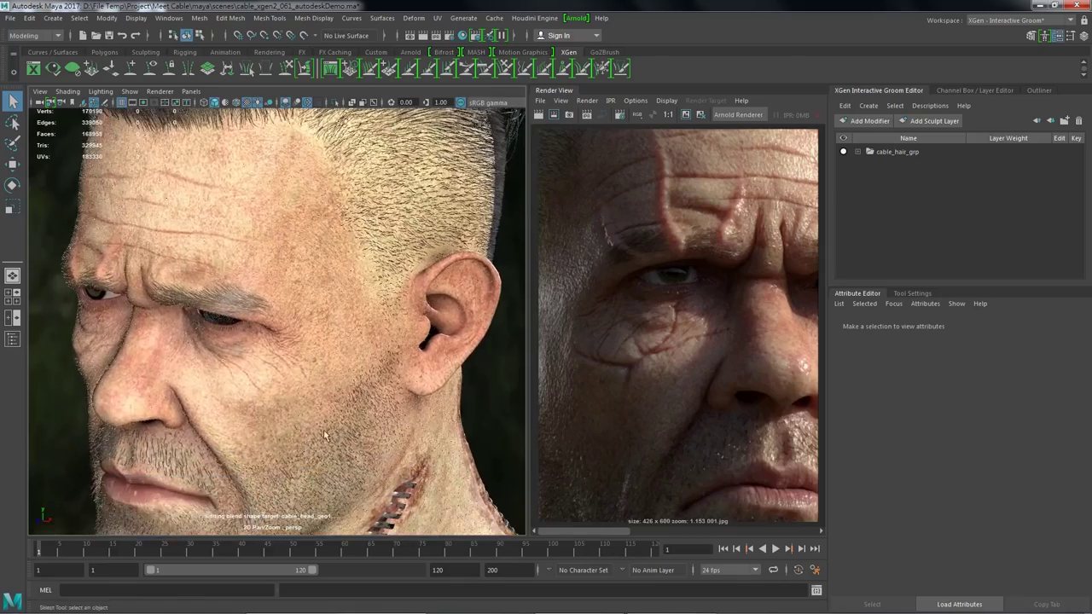
right_click_drag(246, 467, 88, 460, "alt")
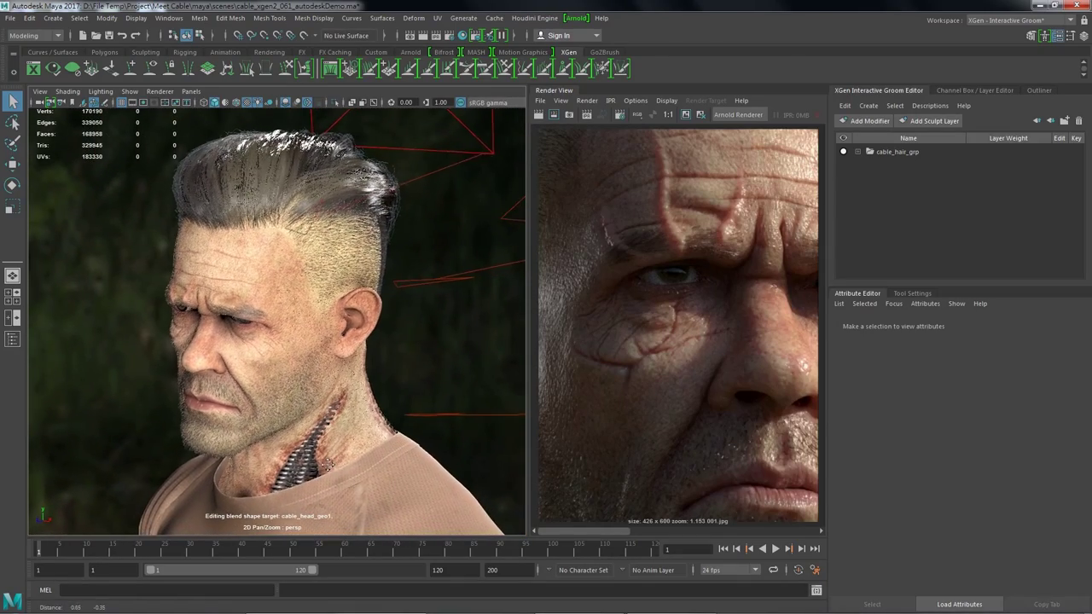
mouse_move(329, 475)
left_mouse_down("alt")
mouse_move(387, 430)
mouse_move(354, 420)
left_mouse_up("alt")
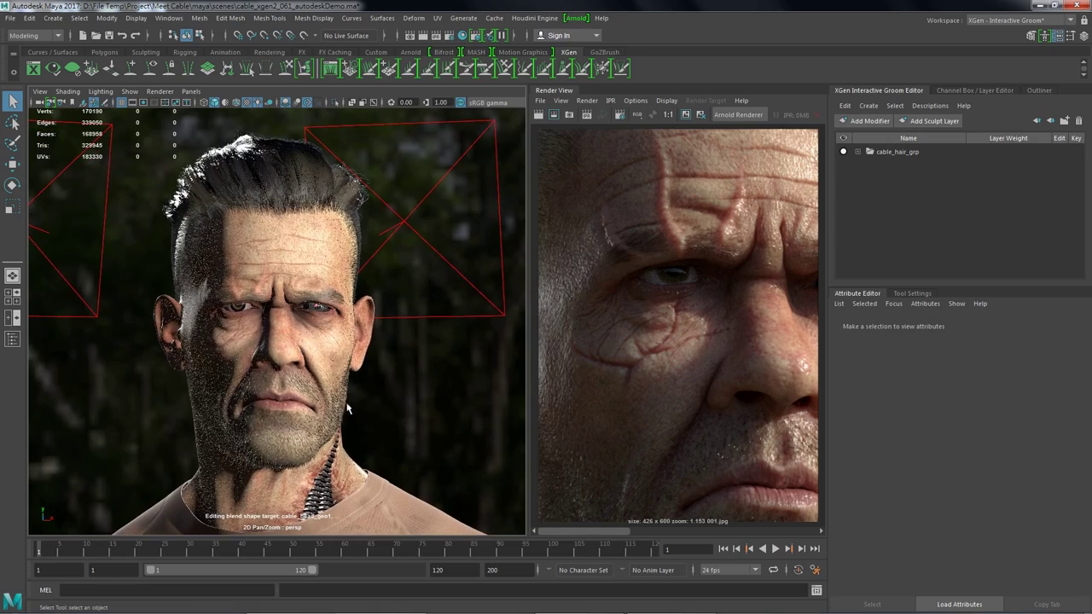
mouse_move(337, 390)
right_mouse_down("alt")
mouse_move(367, 380)
mouse_move(312, 443)
mouse_move(313, 429)
mouse_move(323, 450)
right_mouse_up("alt")
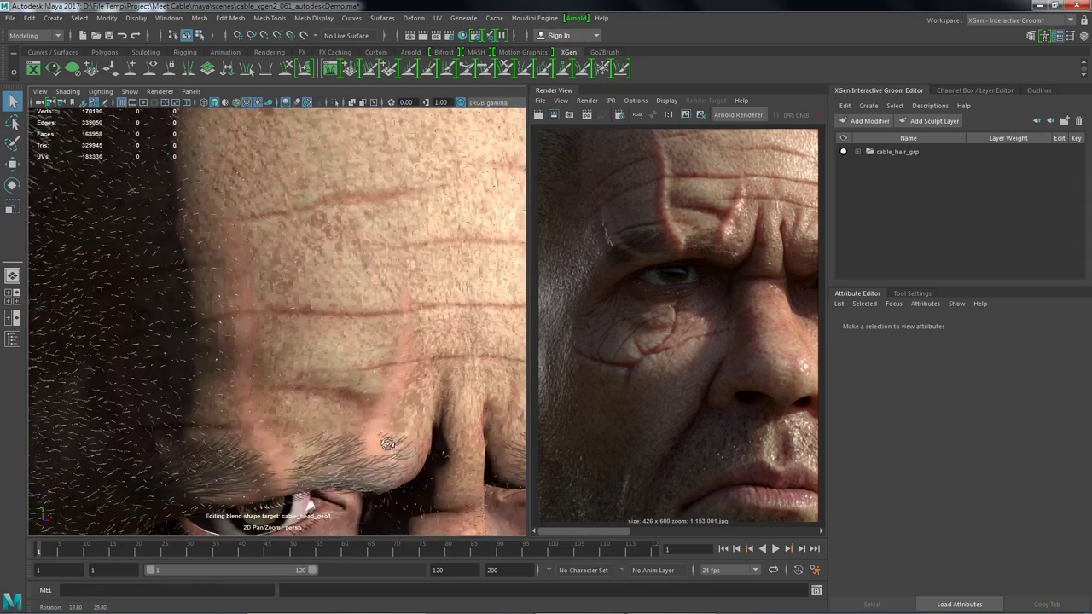
left_click_drag(323, 451, 326, 397, "alt")
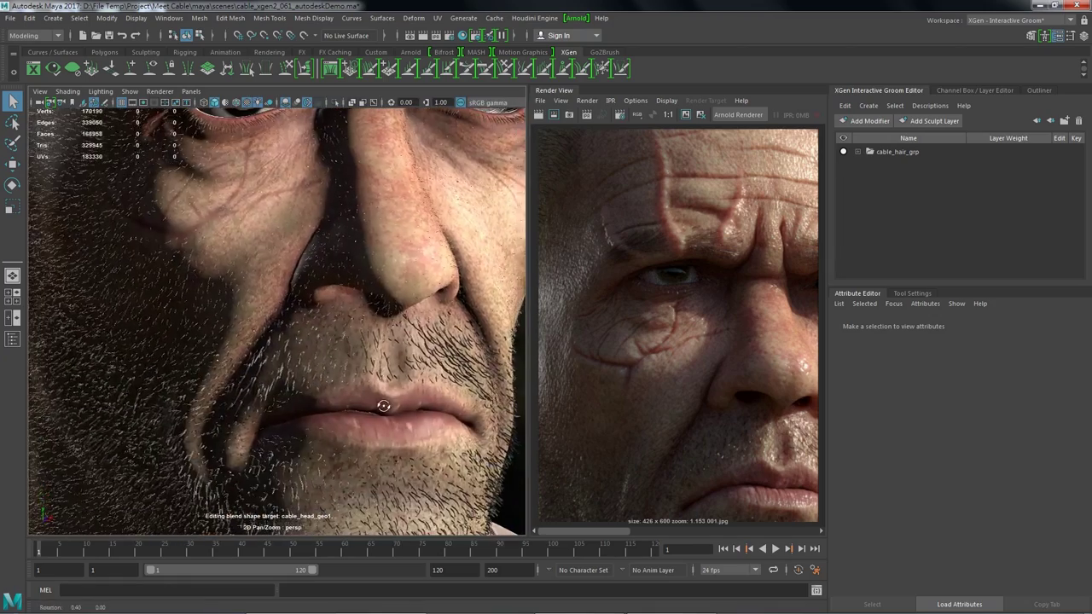
right_click_drag(326, 397, 301, 477, "alt")
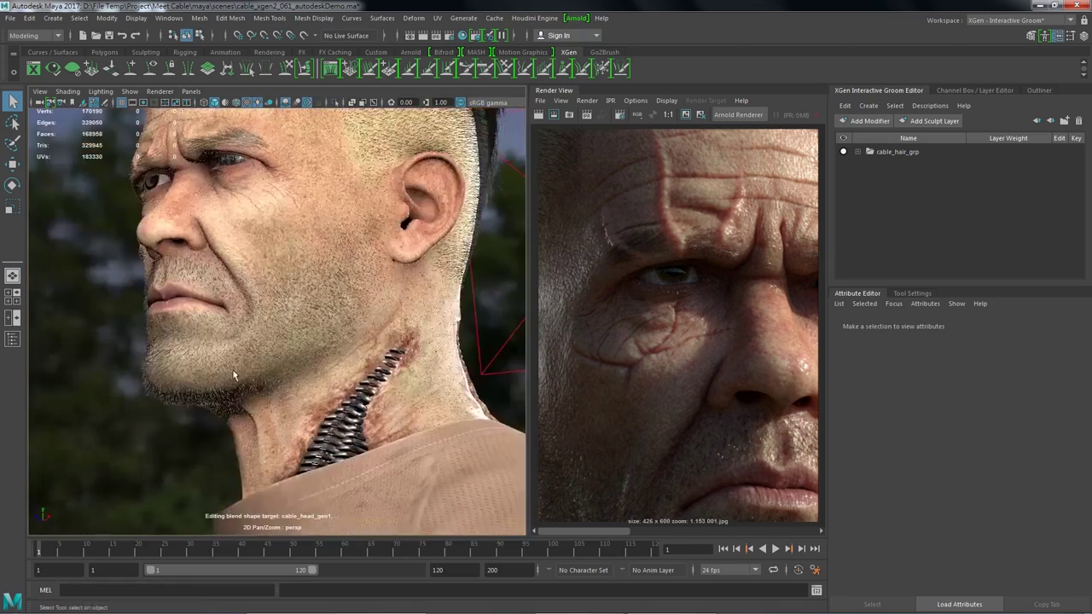
left_click_drag(301, 477, 281, 342, "alt")
right_click_drag(280, 341, 336, 353, "alt")
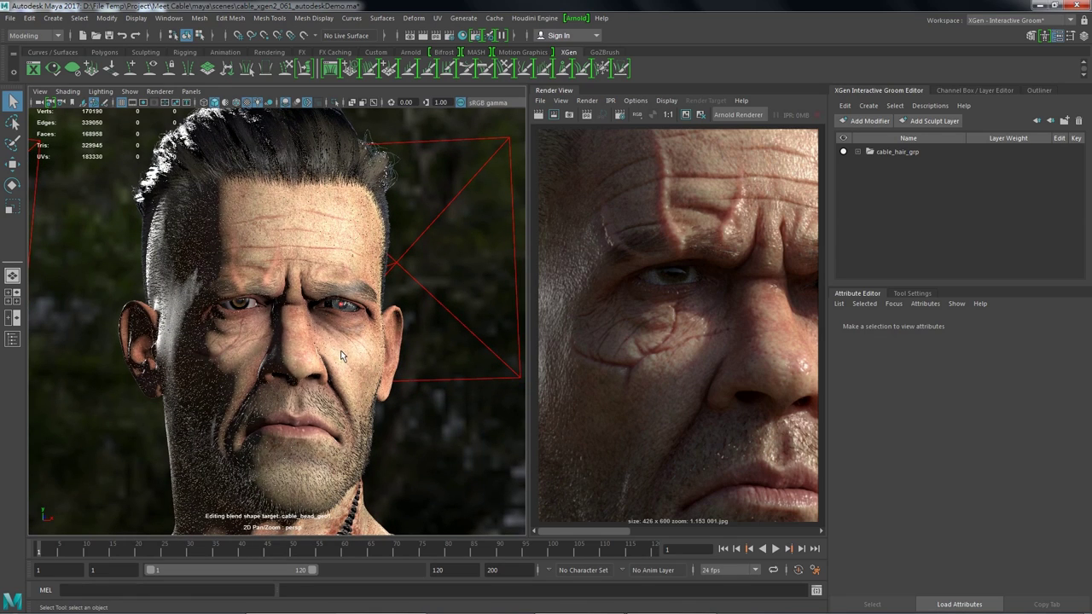
Inspect the side hair close up, toggling untextured and textured shading.
key("5")
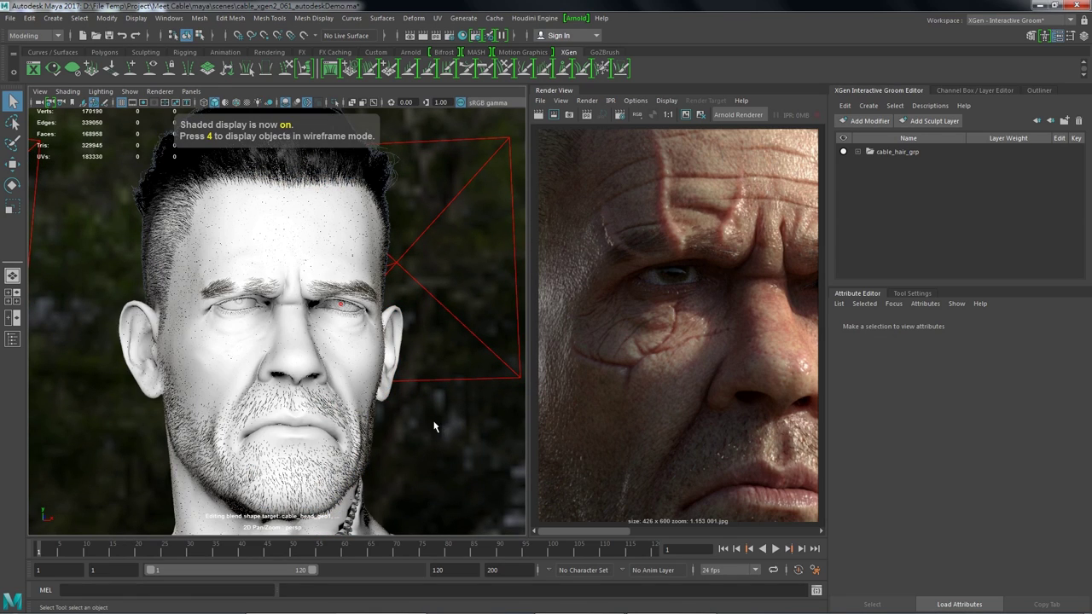
mouse_move(381, 388)
left_mouse_down("alt")
mouse_move(434, 399)
mouse_move(332, 377)
mouse_move(355, 390)
mouse_move(395, 384)
mouse_move(341, 376)
mouse_move(214, 383)
left_mouse_up("alt")
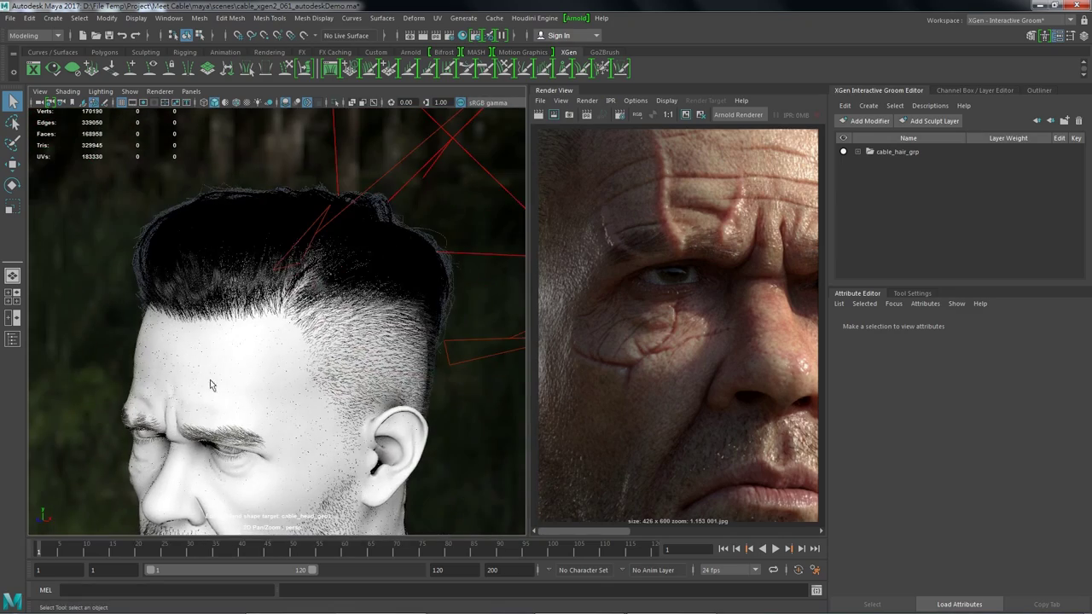
key("6")
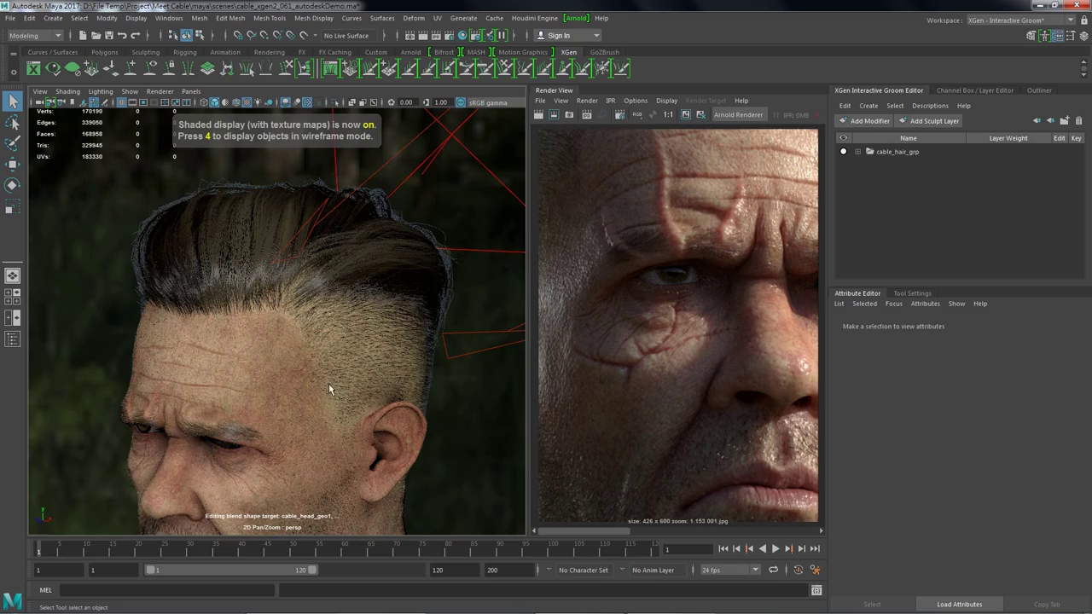
left_click_drag(329, 388, 334, 415, "alt")
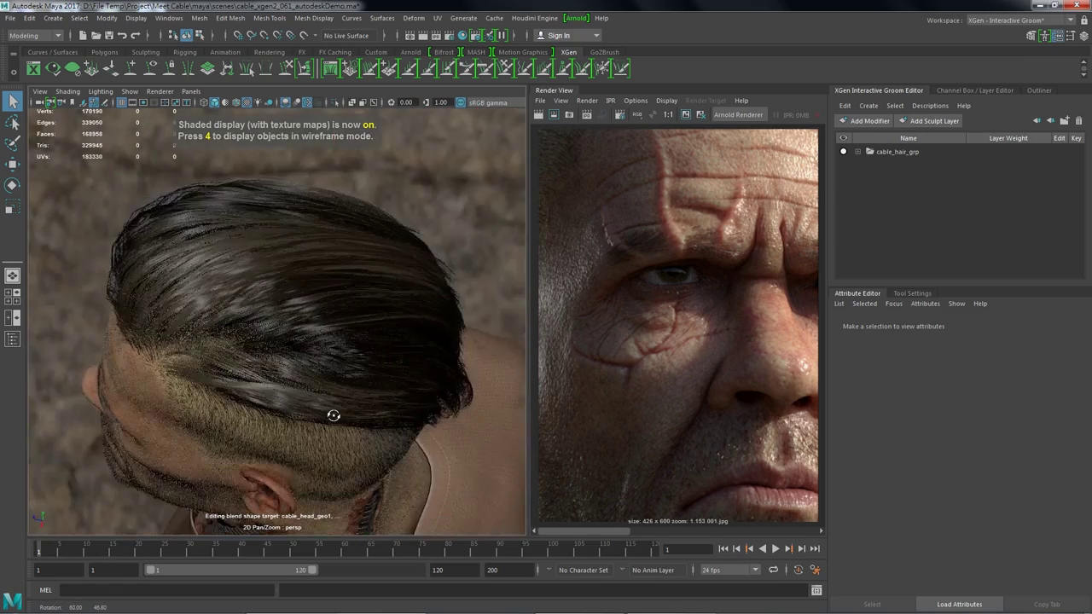
left_click_drag(334, 416, 295, 407, "alt")
right_click_drag(341, 384, 388, 381, "alt")
mouse_move(388, 381)
left_mouse_down("alt")
mouse_move(407, 441)
mouse_move(395, 449)
left_mouse_up("alt")
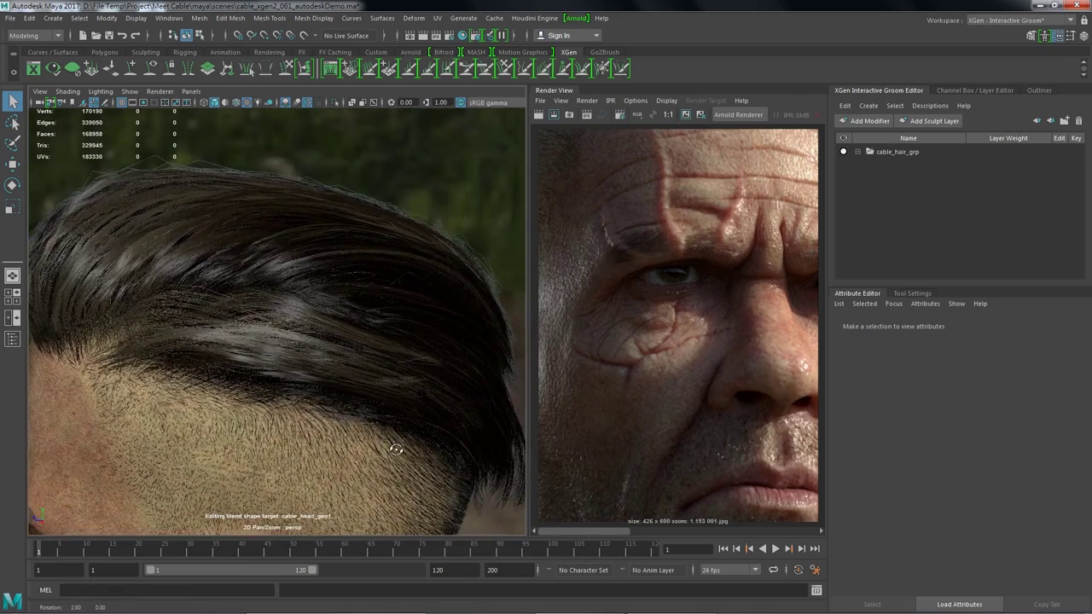
mouse_move(399, 434)
left_mouse_down("alt")
mouse_move(363, 439)
mouse_move(407, 417)
mouse_move(393, 423)
left_mouse_up("alt")
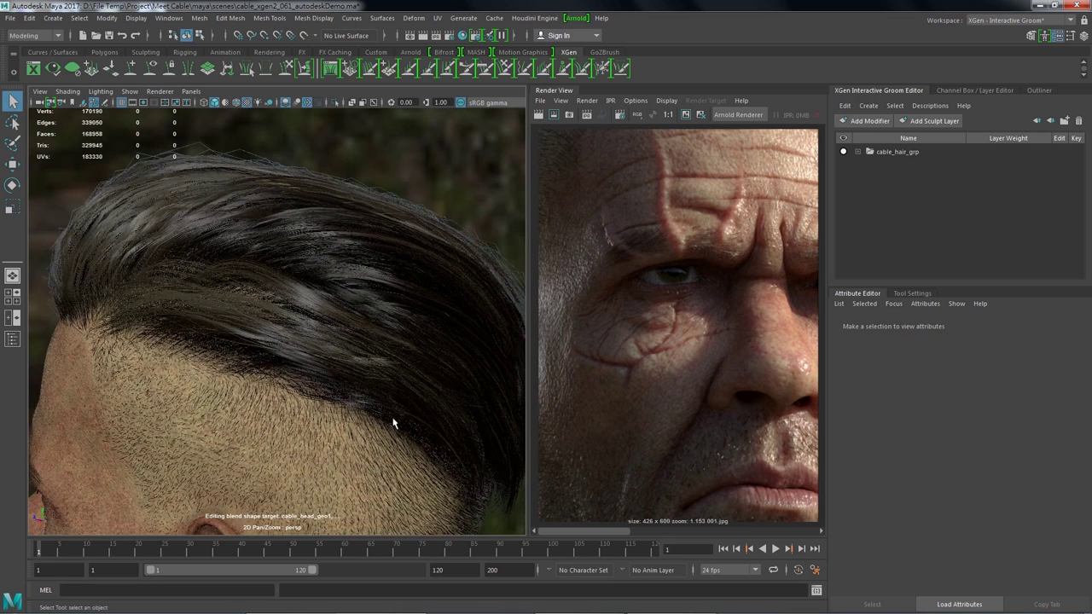
Expand cable_hair_grp and enlarge the groom list to show the cable_hairL modifiers.
left_click(857, 152)
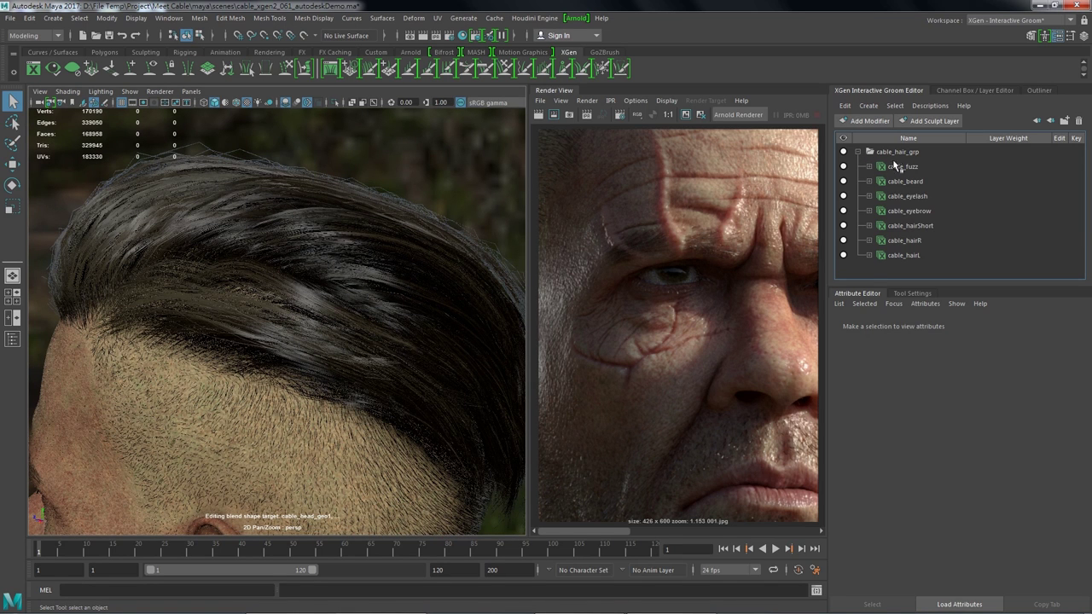
scroll(936, 194, "down", 2)
scroll(936, 194, "down", 3)
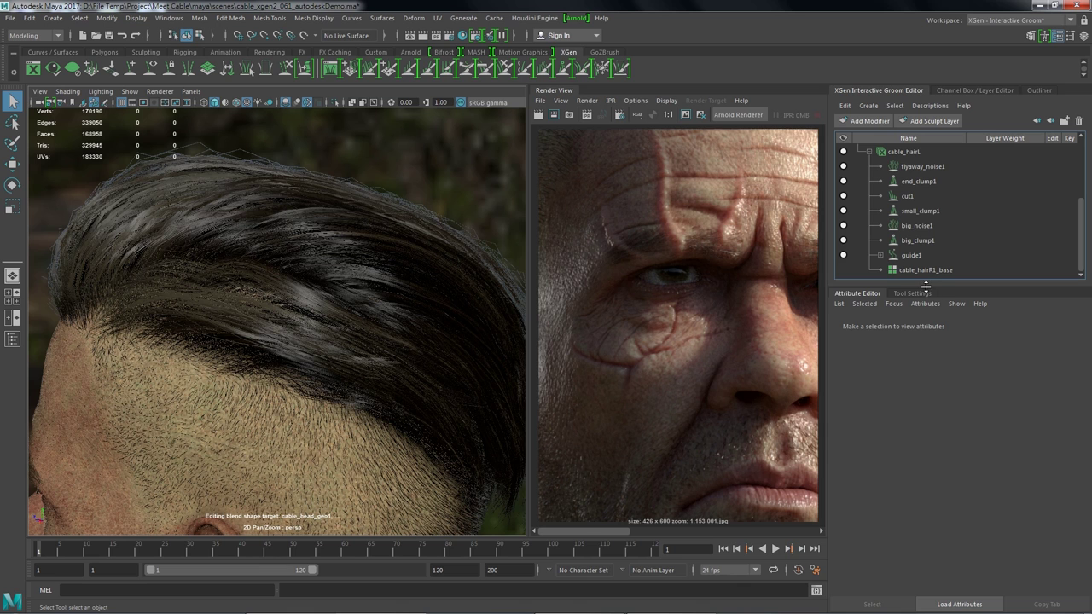
left_click_drag(919, 317, 911, 319)
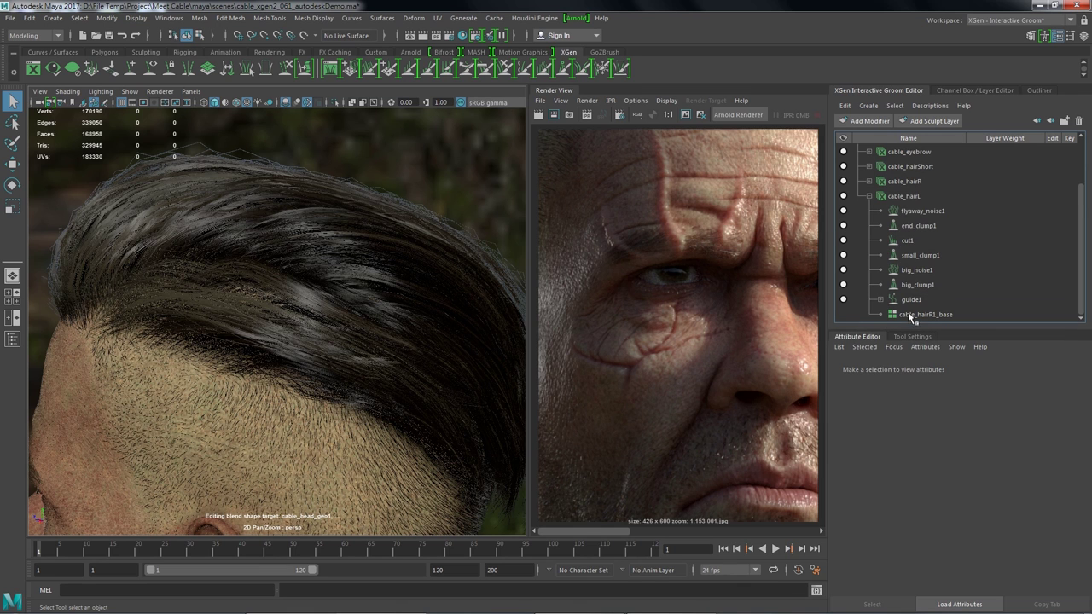
Mute cable_hairL's flyaway_noise1, end_clump1, cut1, small_clump1, big_noise1, big_clump1 and guide1 modifiers.
left_click(844, 211)
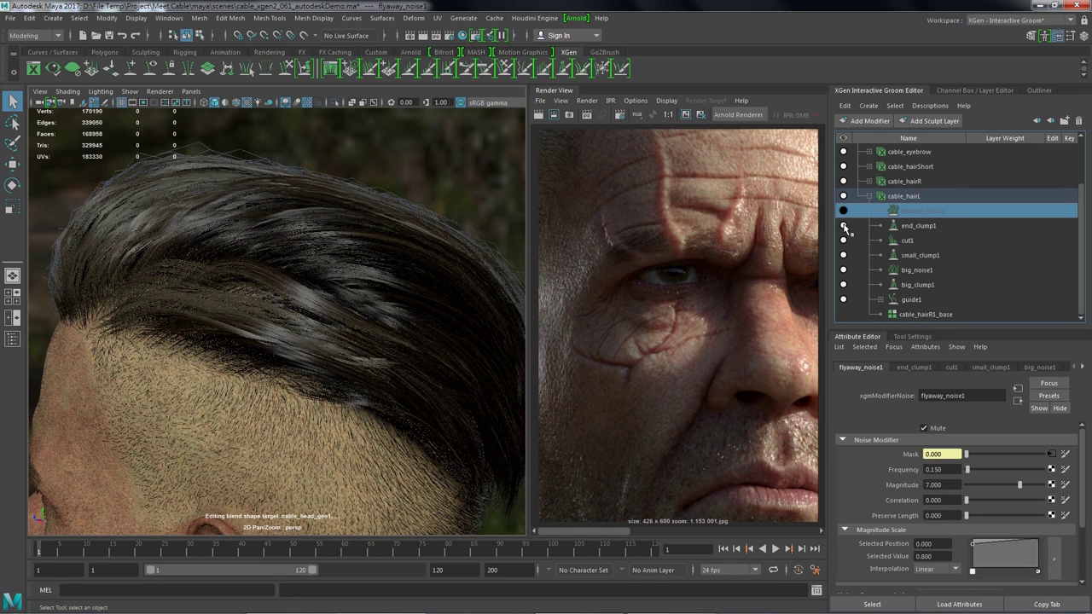
left_click(844, 225)
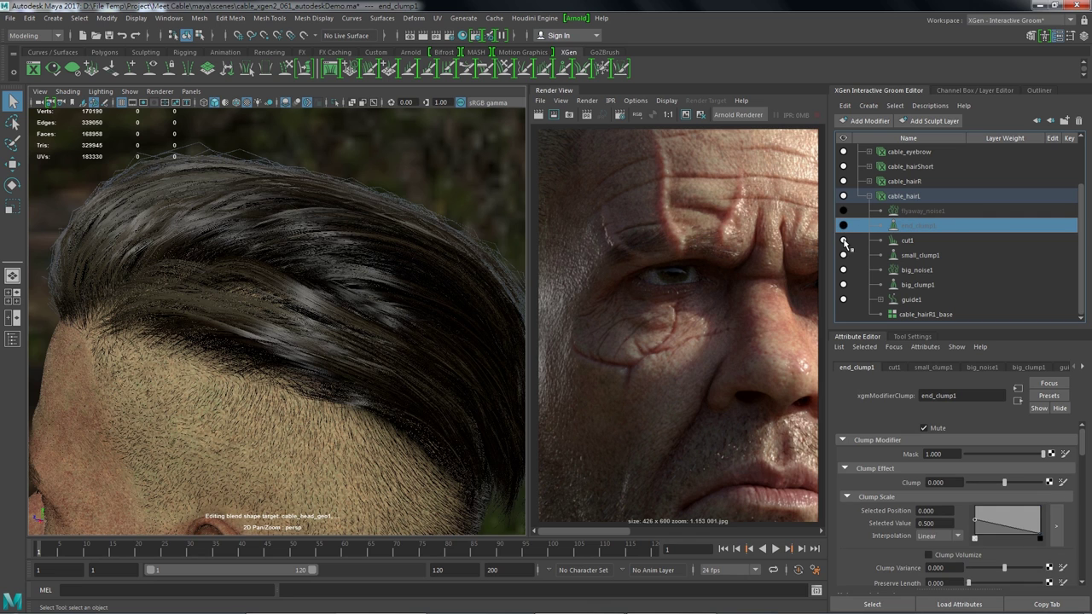
left_click(843, 241)
left_click(843, 255)
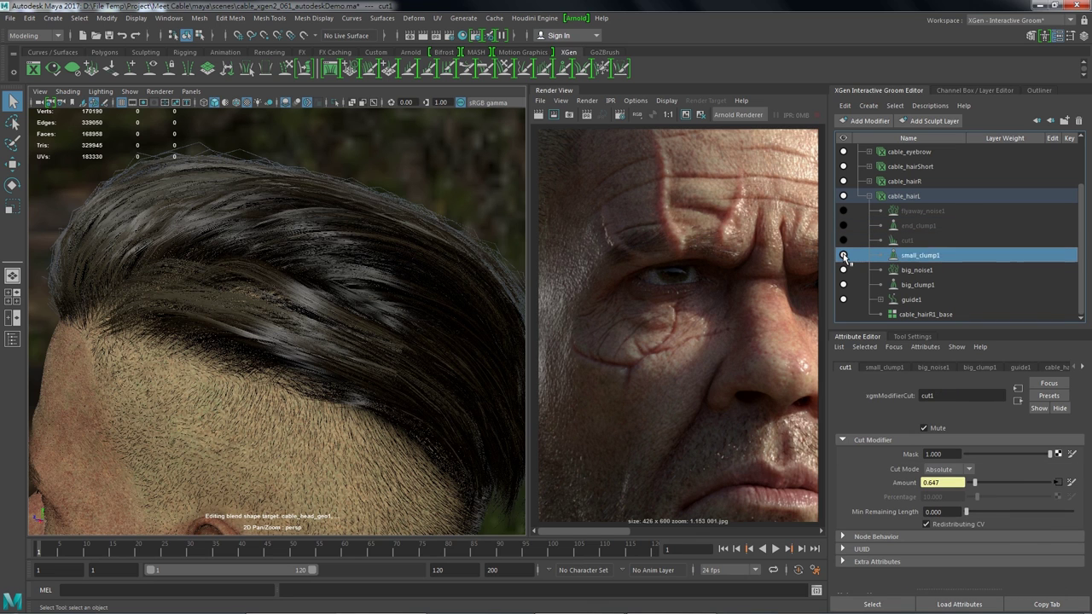
left_click(843, 270)
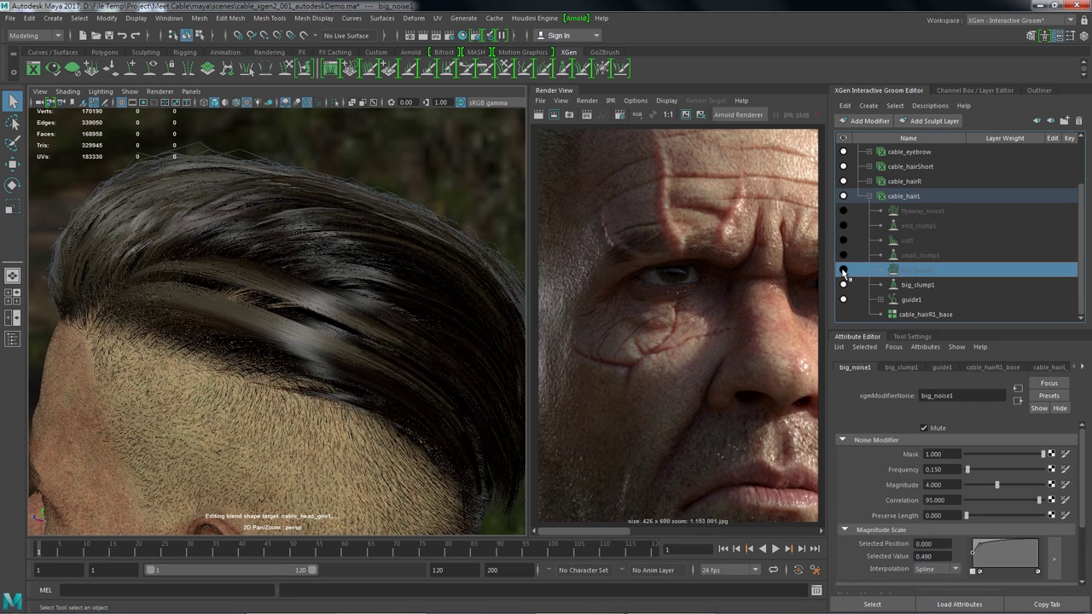
left_click(844, 285)
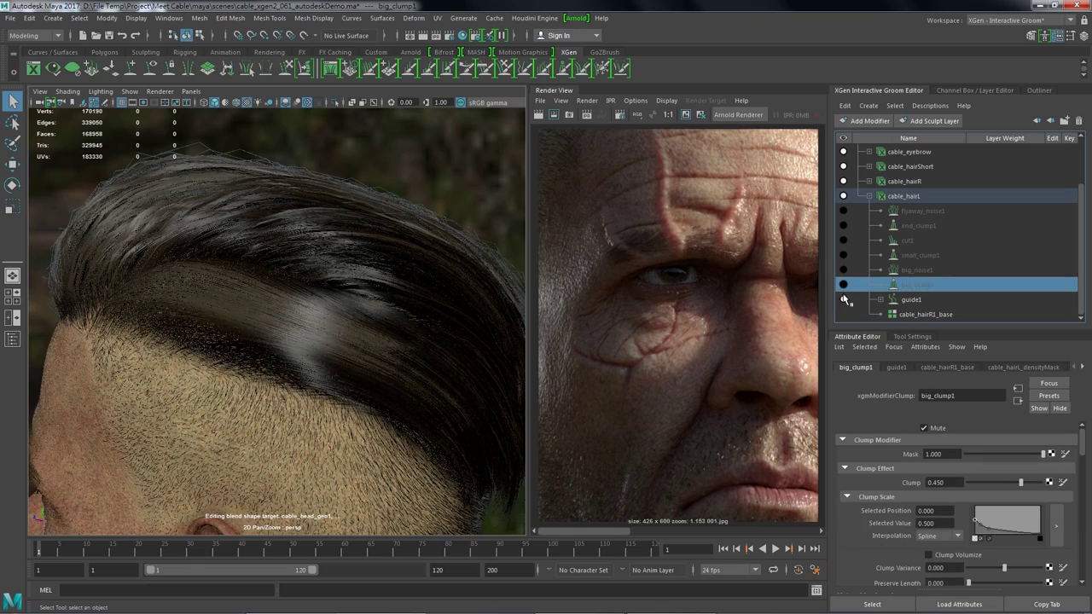
left_click(843, 299)
Unmute guide1 and show its orange guide curves so the side hair lies combed.
mouse_move(398, 355)
left_mouse_down("alt")
mouse_move(337, 389)
mouse_move(484, 381)
left_mouse_up("alt")
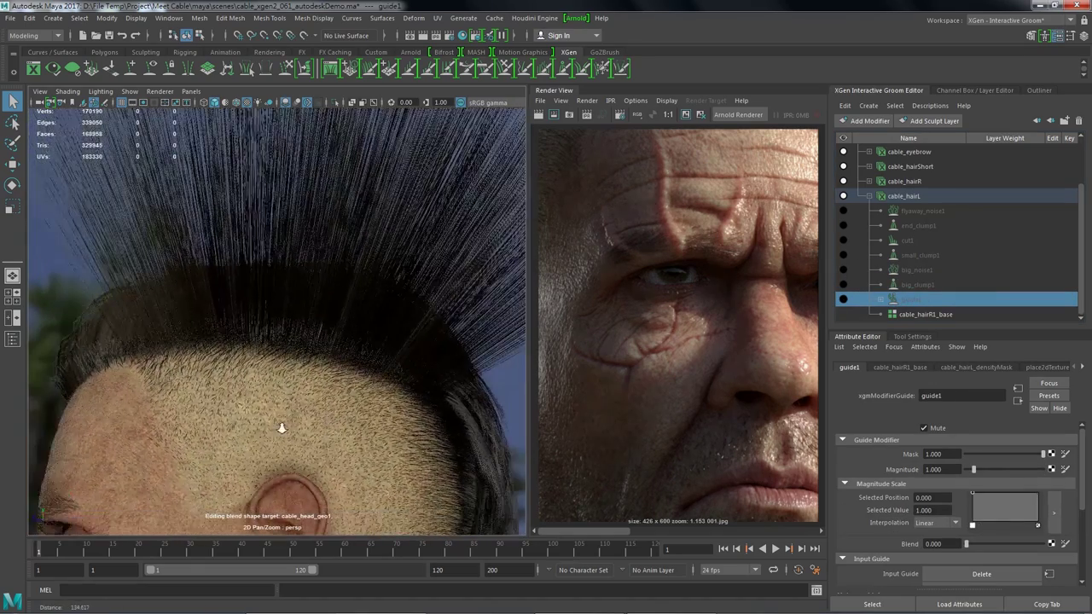
left_click(843, 300)
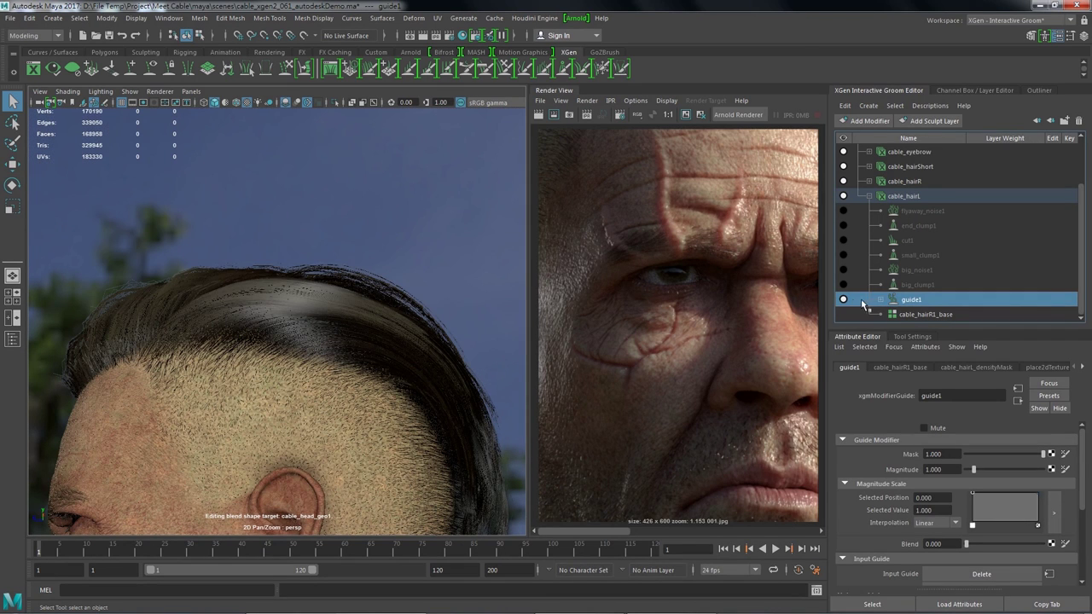
scroll(883, 304, "up", 1)
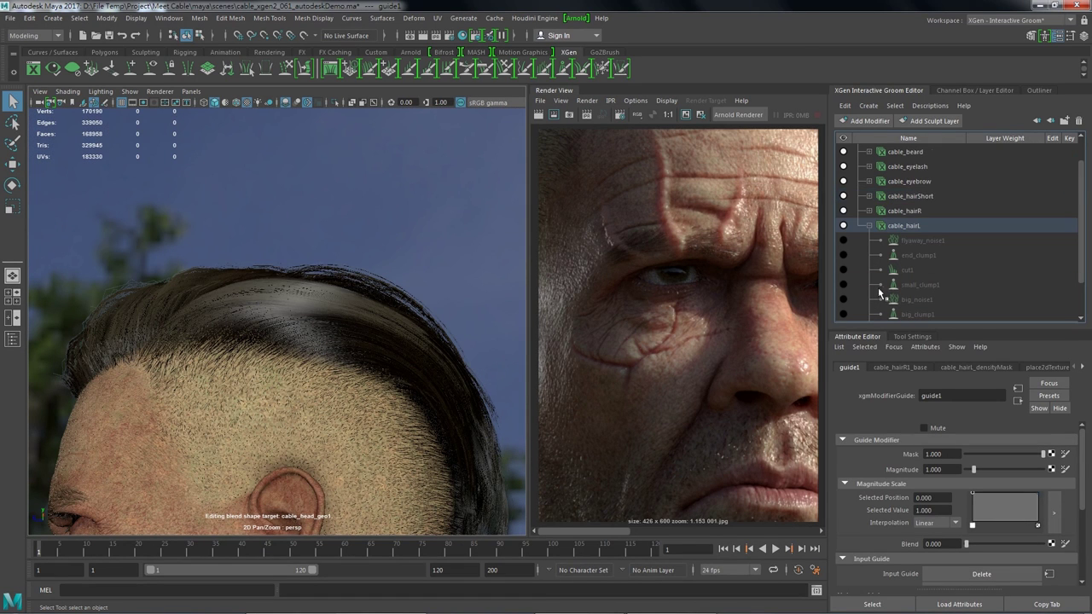
scroll(883, 260, "down", 1)
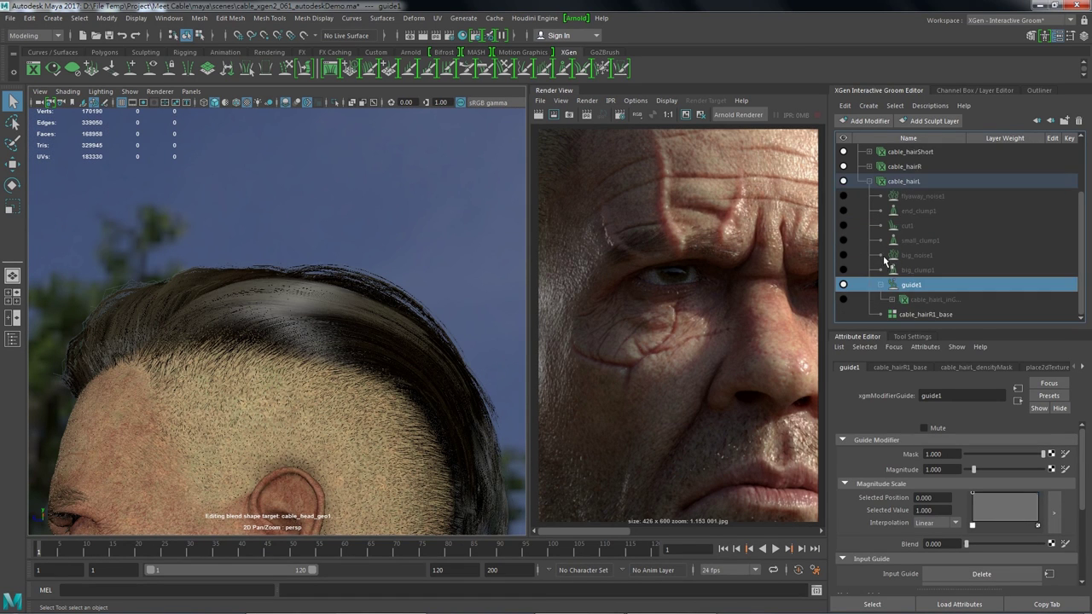
left_click(843, 300)
Orbit around the head to inspect the guides in untextured and textured shading.
mouse_move(401, 342)
left_mouse_down("alt")
mouse_move(405, 377)
mouse_move(398, 290)
mouse_move(426, 312)
mouse_move(361, 324)
mouse_move(437, 313)
left_mouse_up("alt")
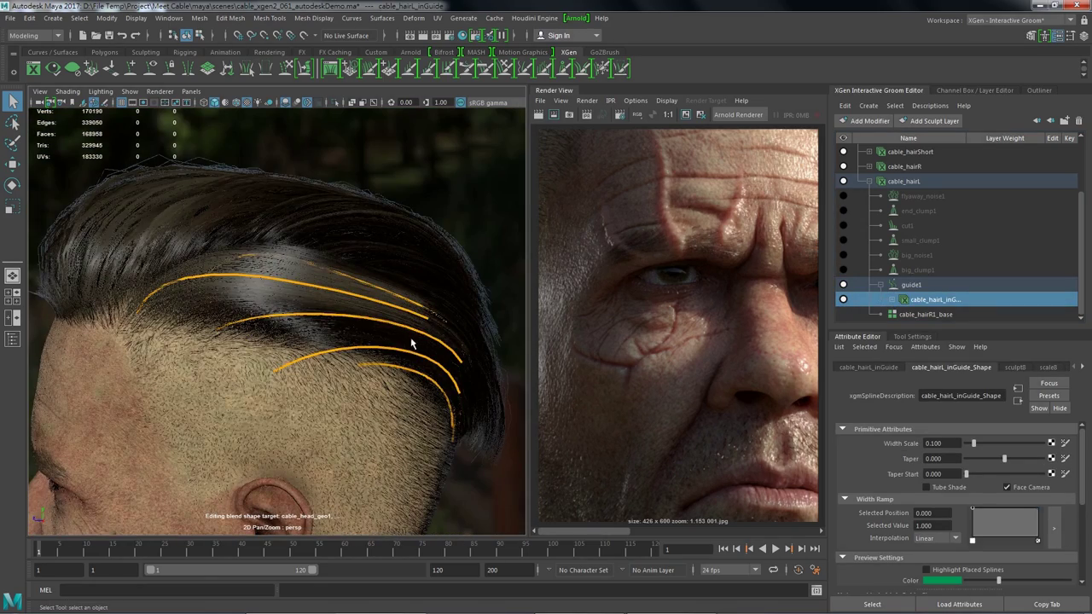
key("5")
mouse_move(416, 358)
left_mouse_down("alt")
mouse_move(366, 385)
mouse_move(468, 366)
left_mouse_up("alt")
key("6")
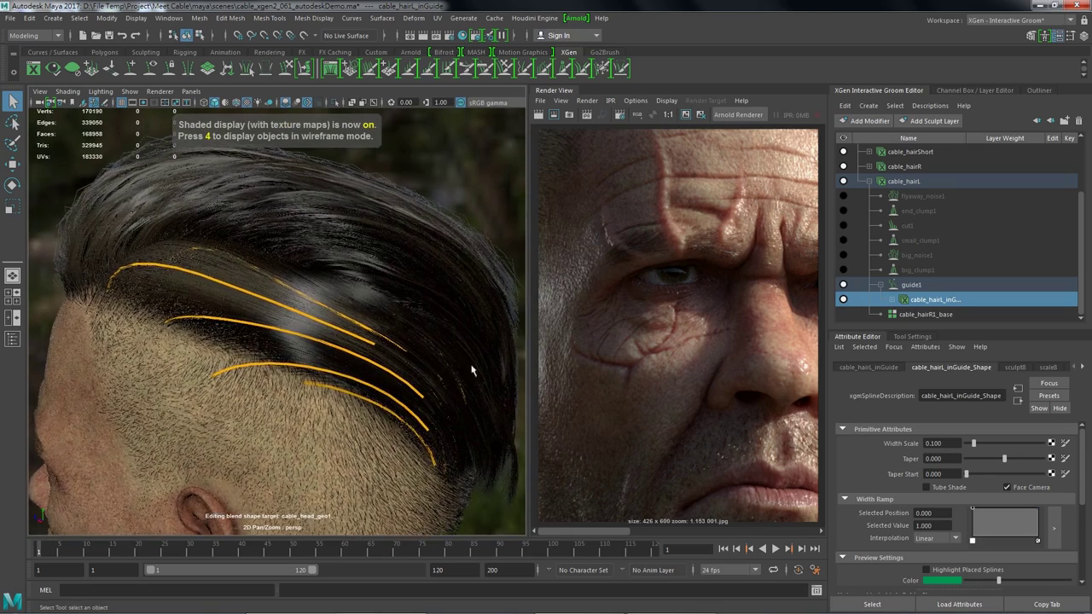
Hide cable_hairL's orange guide curves, collapse guide1 and bring up big_clump1's settings.
left_click(843, 300)
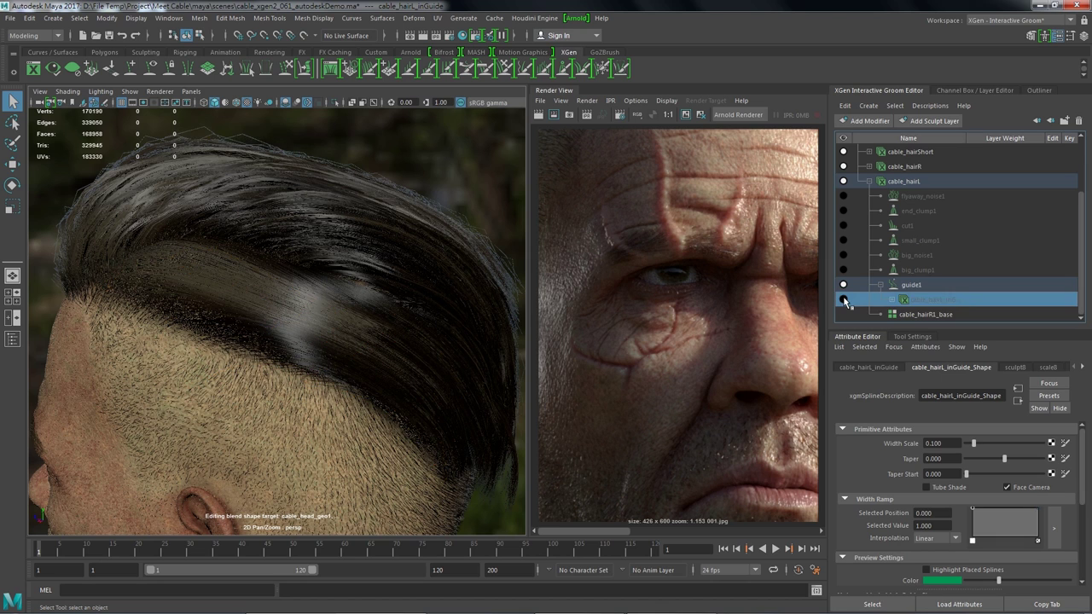
left_click(879, 284)
left_click(846, 286)
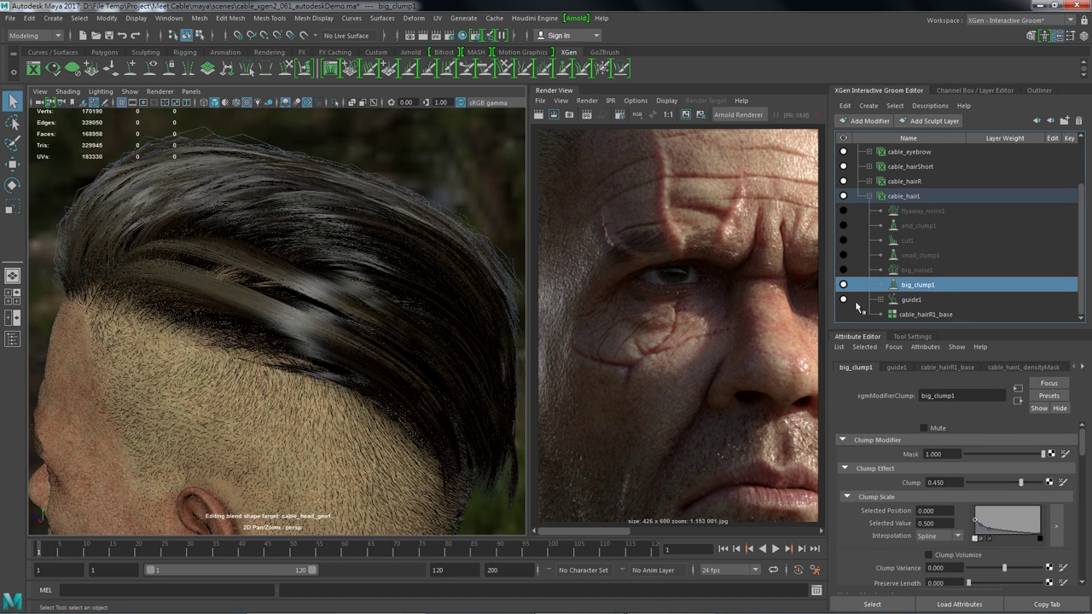
Unmute big_noise1, small_clump1, cut1, end_clump1 and flyaway_noise1, orbiting to check the styled hair.
left_click(844, 270)
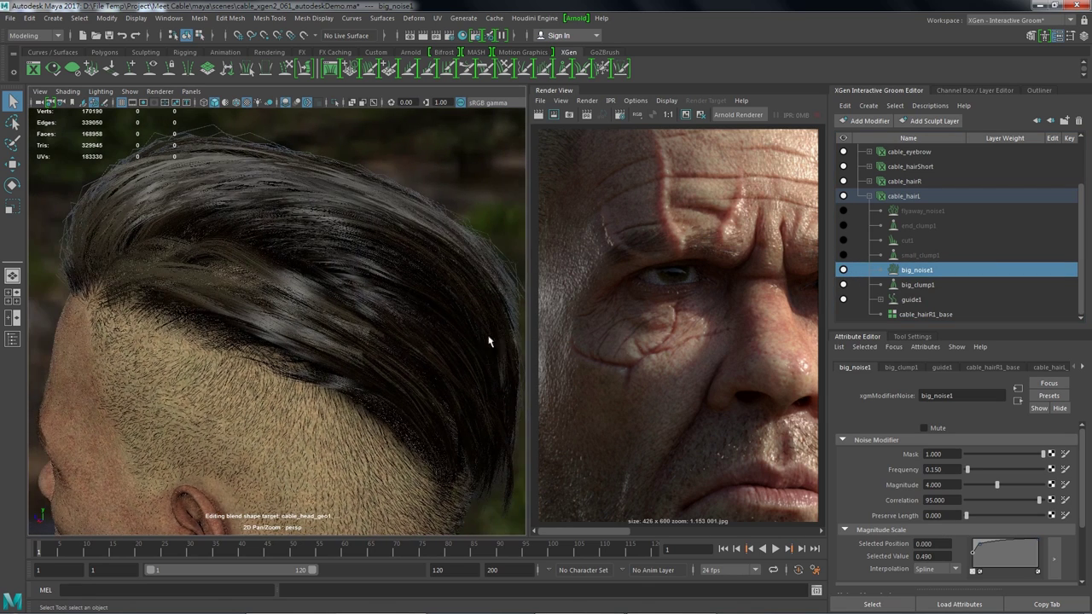
left_click(843, 255)
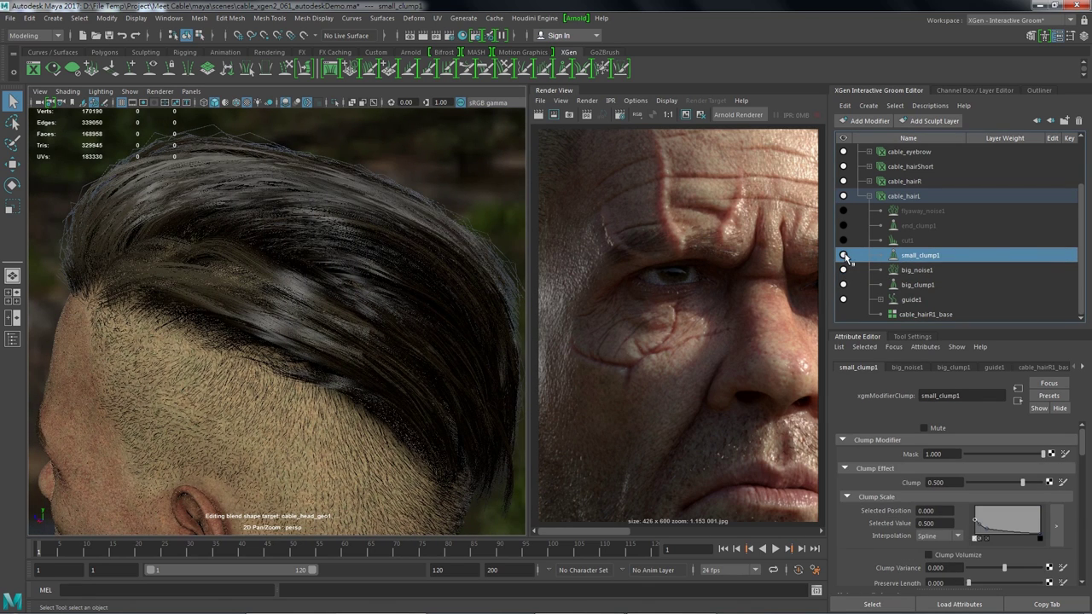
mouse_move(451, 296)
left_mouse_down("alt")
mouse_move(390, 275)
mouse_move(446, 295)
mouse_move(424, 324)
mouse_move(383, 317)
left_mouse_up("alt")
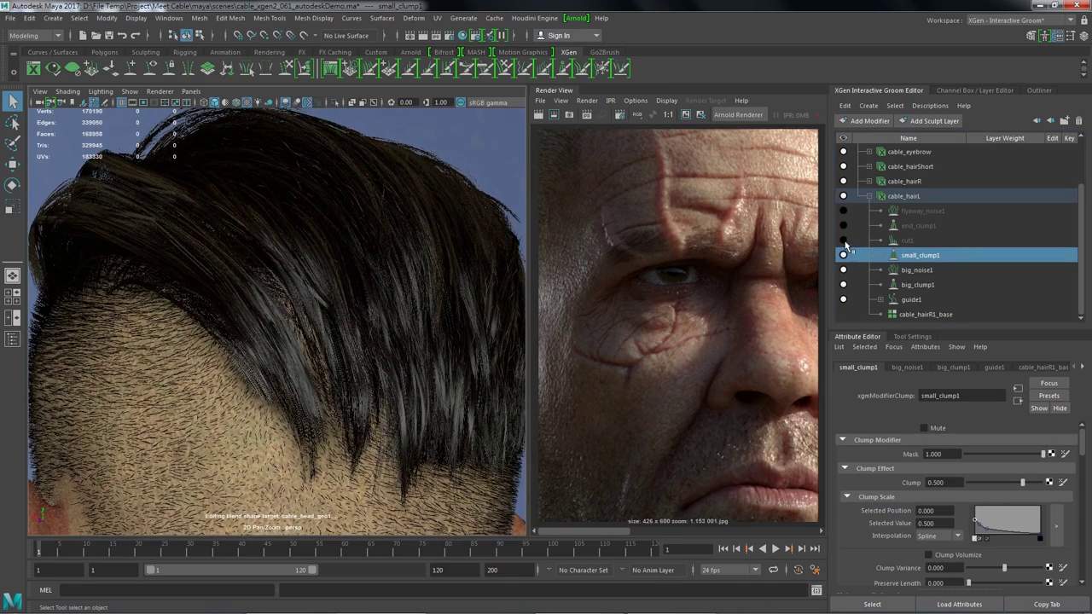
left_click(843, 240)
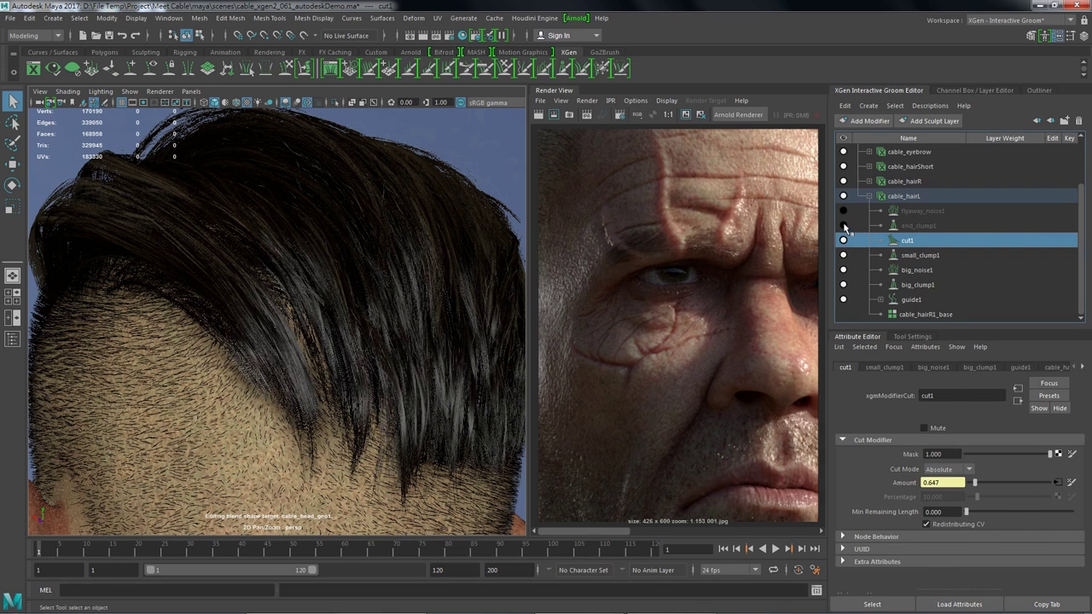
left_click(843, 226)
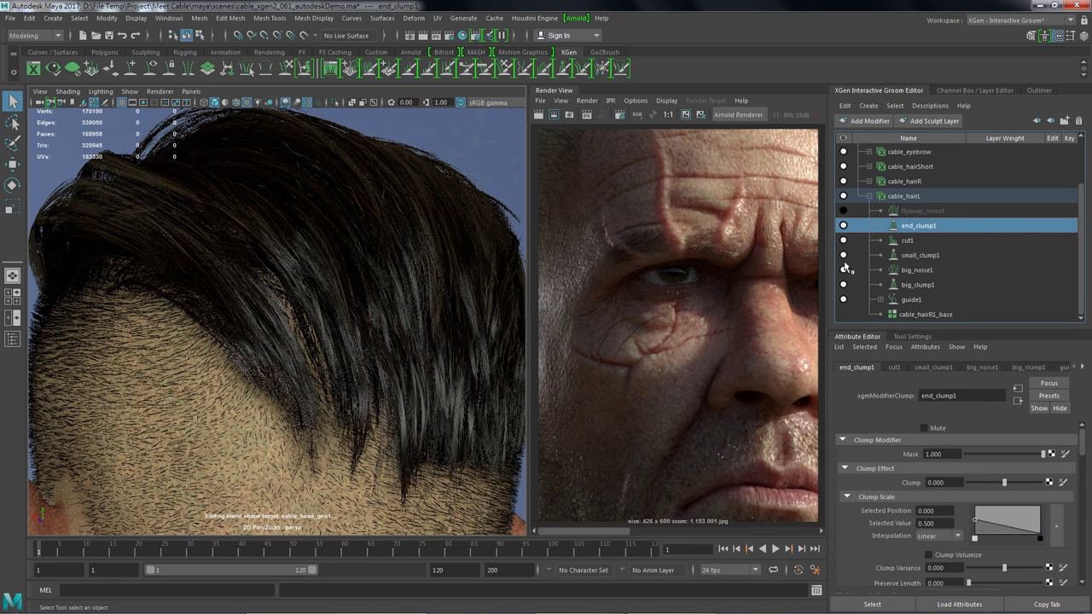
left_click(844, 211)
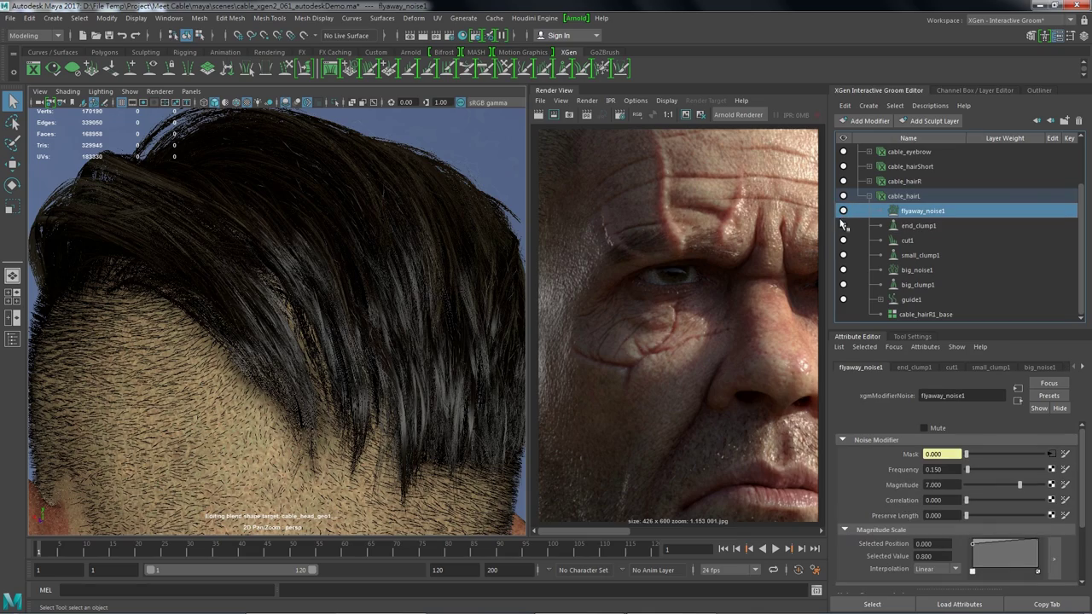
mouse_move(459, 267)
left_mouse_down("alt")
mouse_move(317, 244)
mouse_move(385, 261)
mouse_move(376, 284)
mouse_move(332, 268)
mouse_move(346, 276)
mouse_move(298, 295)
left_mouse_up("alt")
right_click_drag(297, 295, 322, 291, "alt")
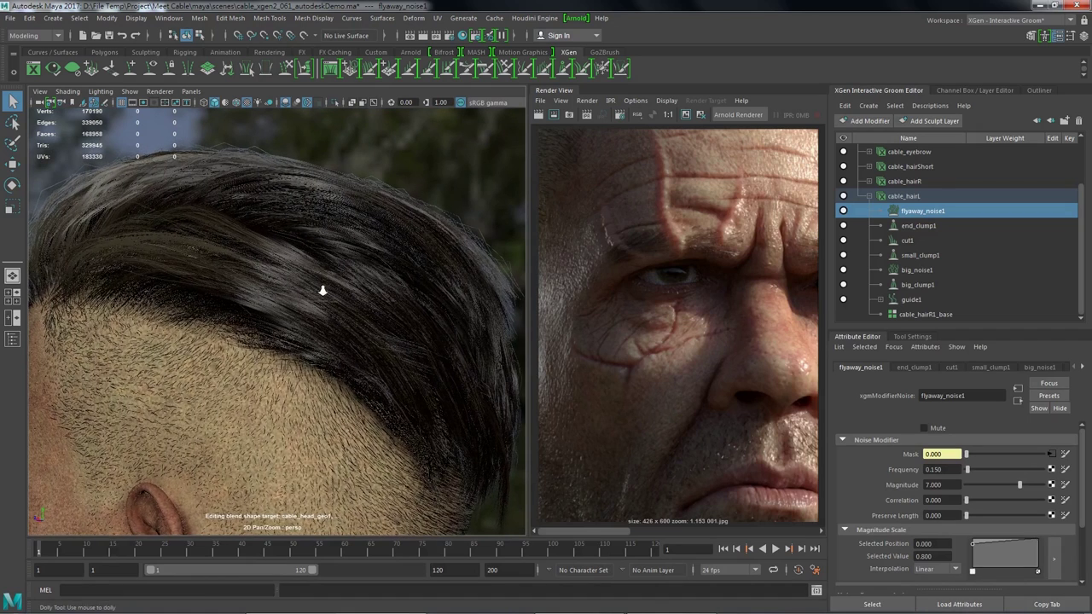
left_click(870, 197)
Expand cable_hairR and mute its flyaway_noise, end_clump, cut and small_clump modifiers.
left_click(871, 242)
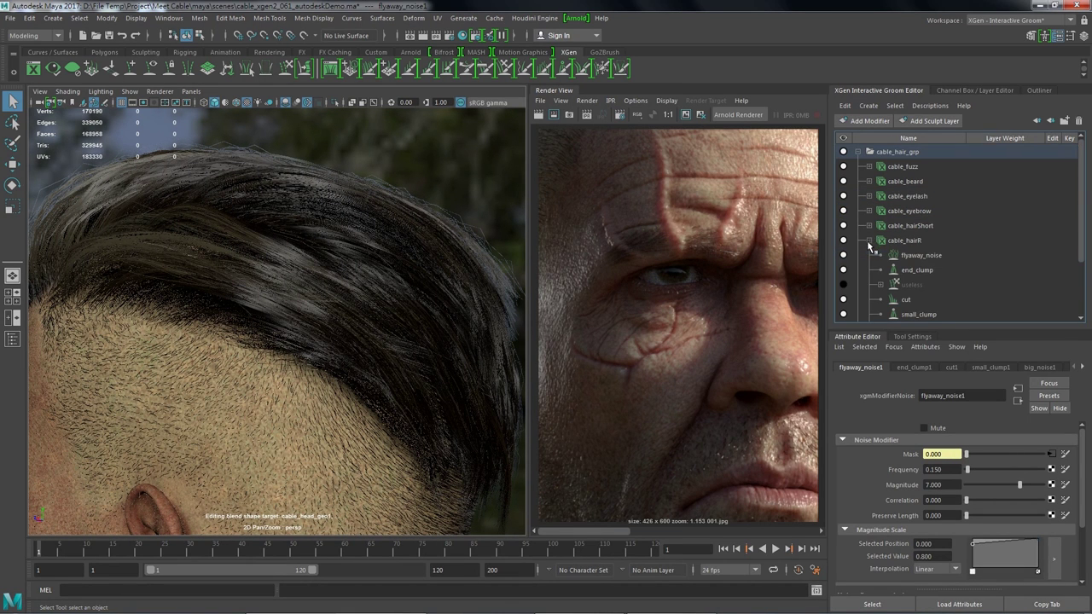
scroll(868, 240, "down", 1)
left_click(844, 211)
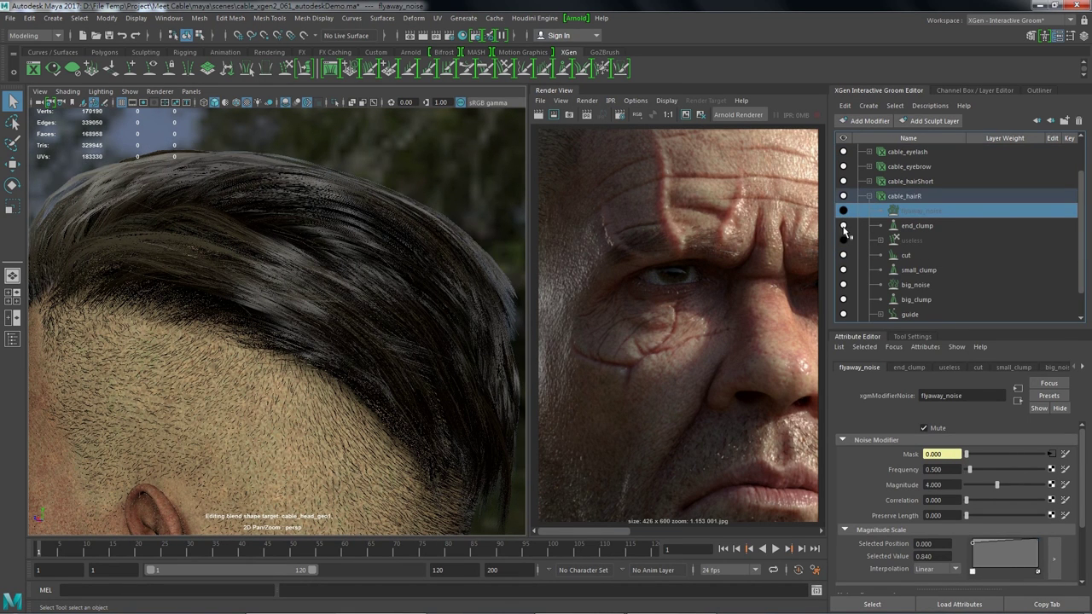
left_click(843, 226)
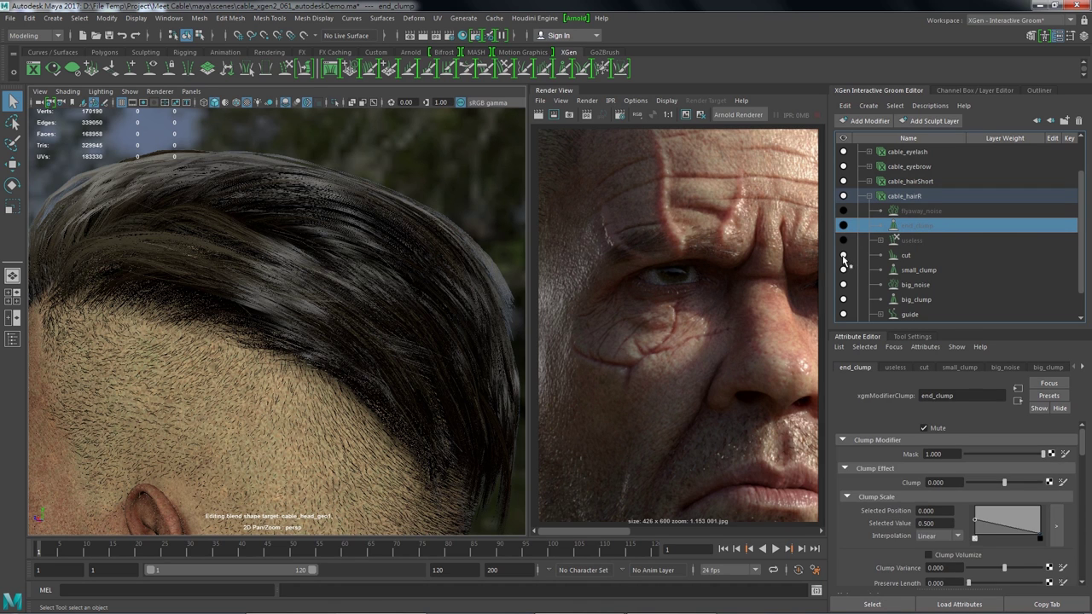
left_click(843, 255)
left_click(843, 270)
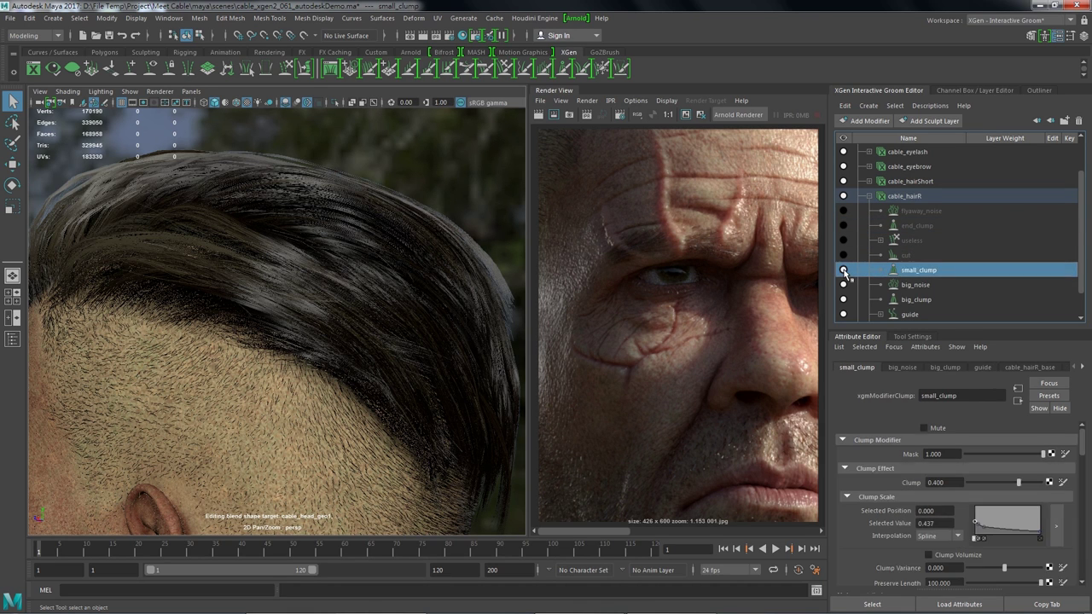
left_click(898, 286)
left_click(858, 124)
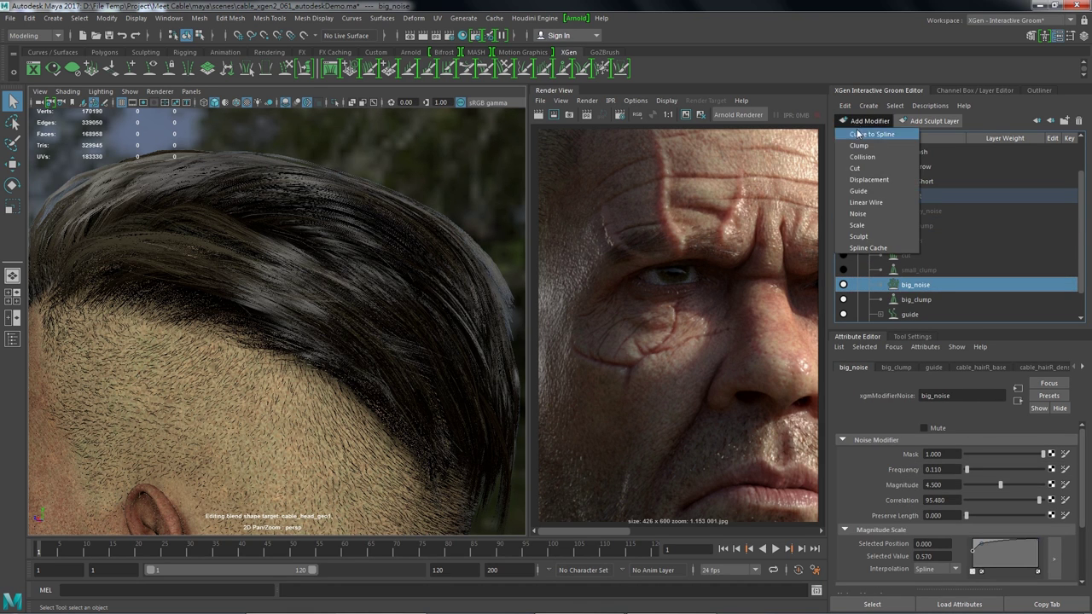
Add a sculpt modifier, sculpt13, to cable_hairR and move it down below small_clump.
left_click(860, 237)
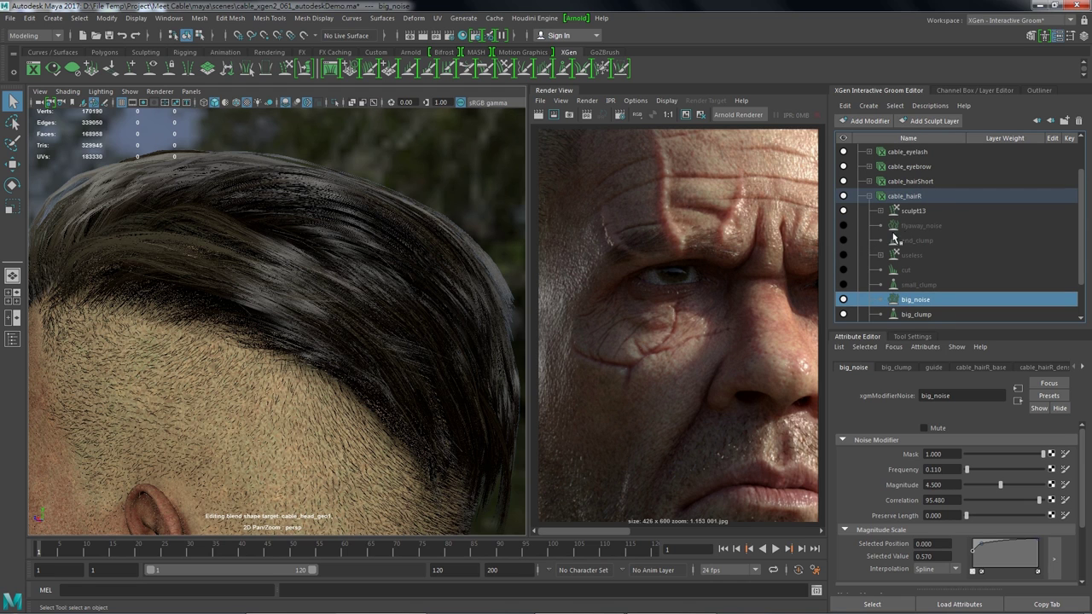
left_click(920, 215)
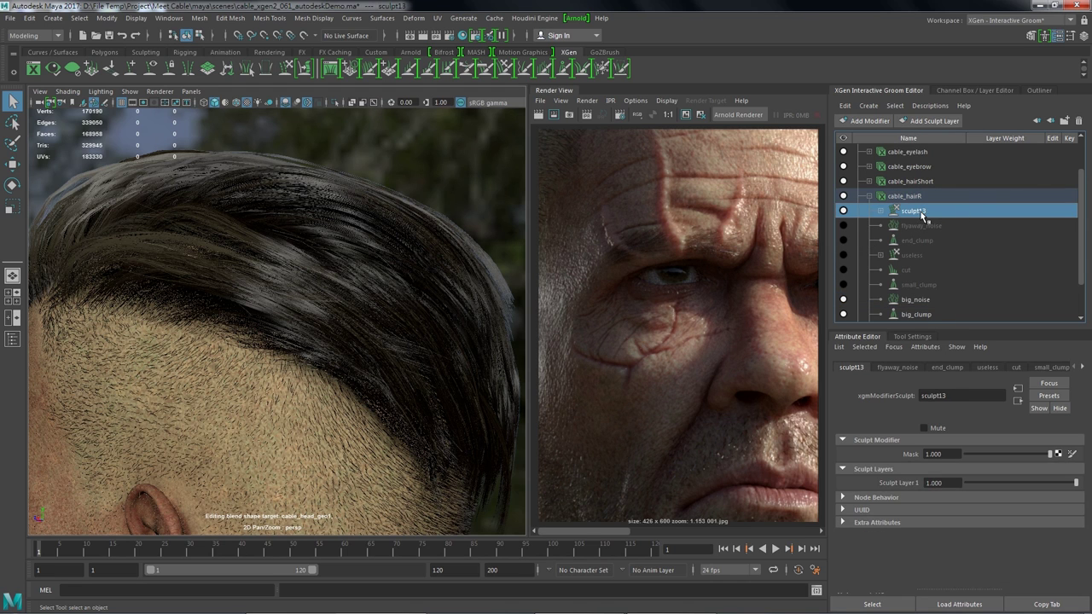
left_click(1051, 121)
left_click(1051, 121)
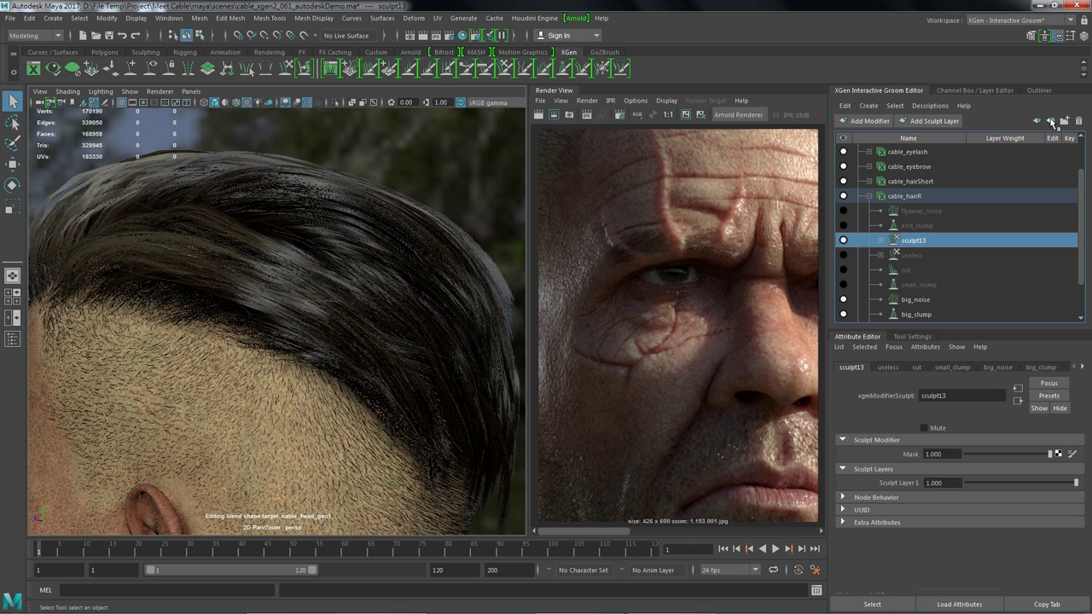
left_click(1050, 121)
left_click(1051, 121)
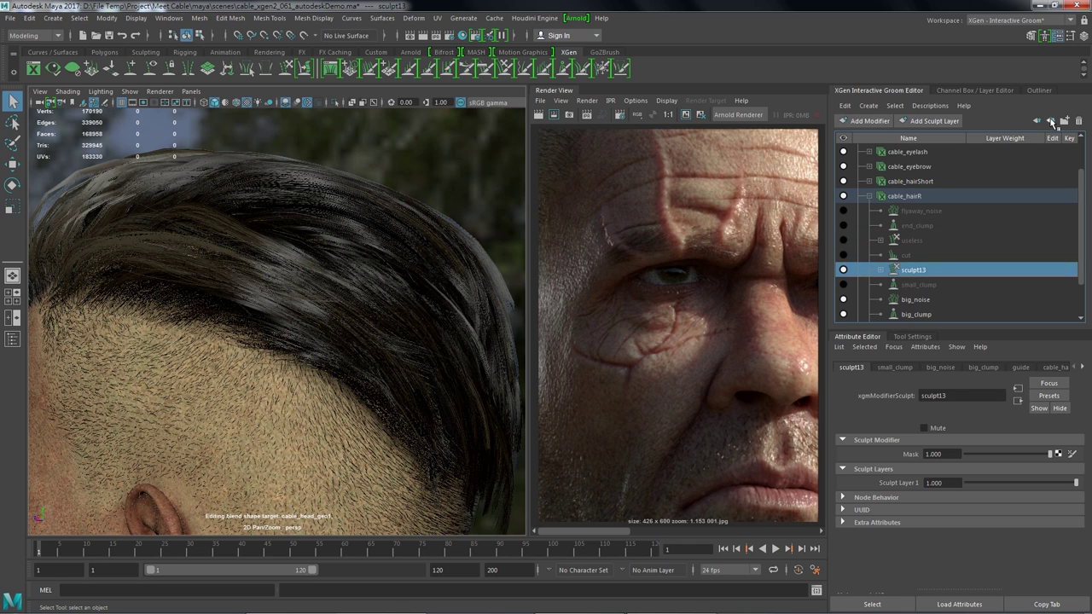
left_click(1051, 121)
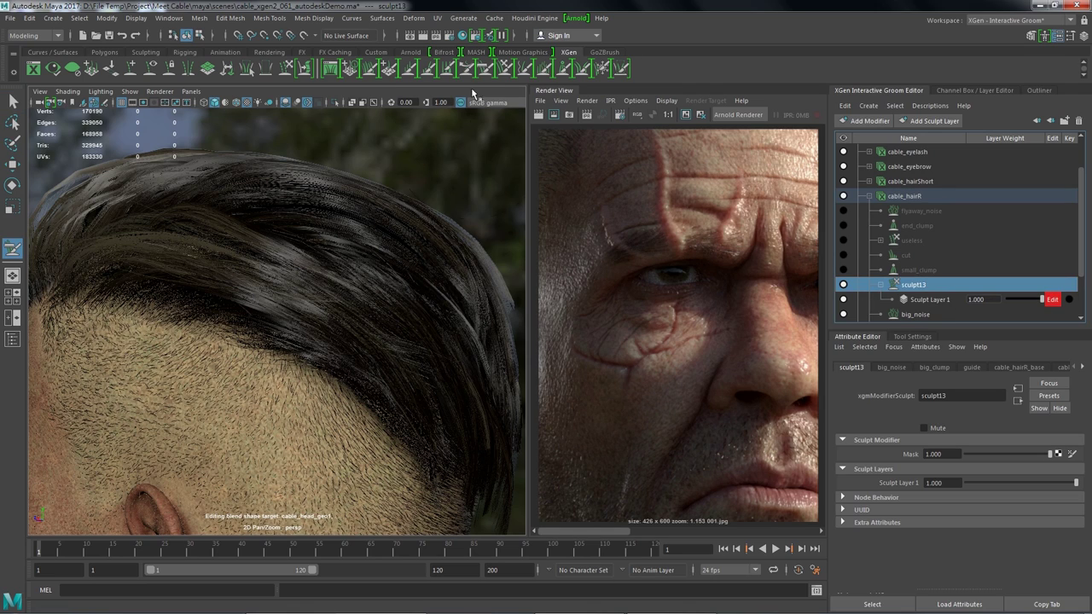
Move in on the hair edge and brush-sculpt the strand tips.
middle_click_drag(455, 305, 327, 313)
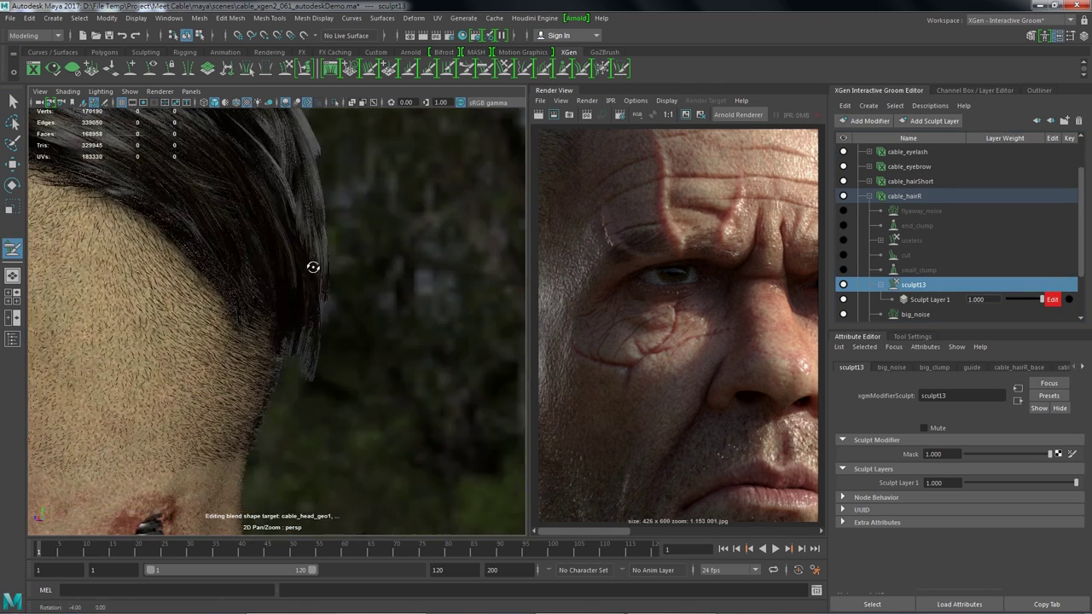
right_click_drag(327, 313, 398, 353, "alt")
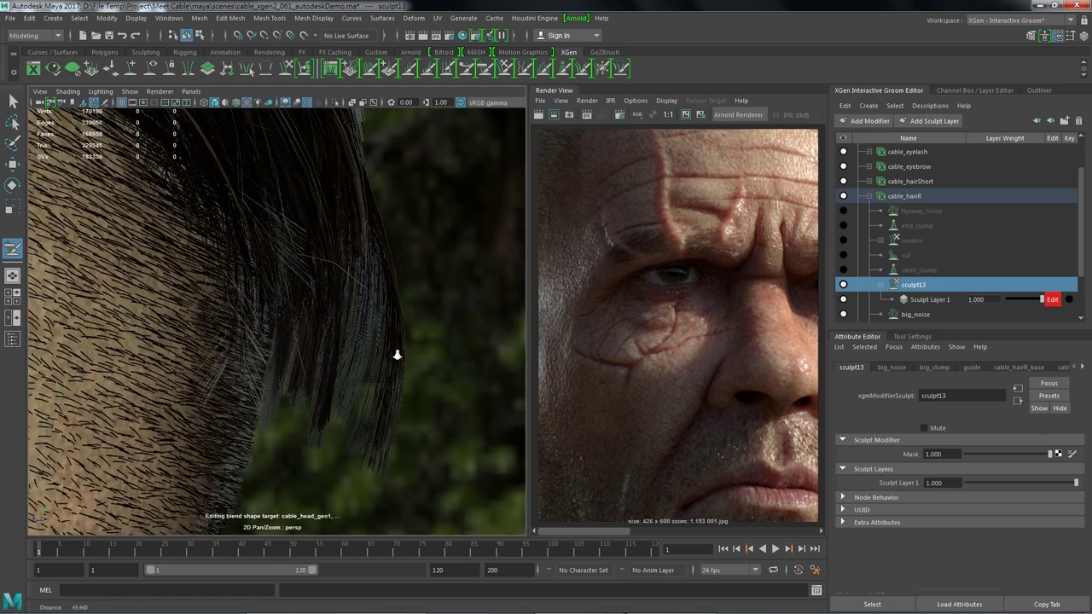
left_click_drag(397, 353, 376, 350, "alt")
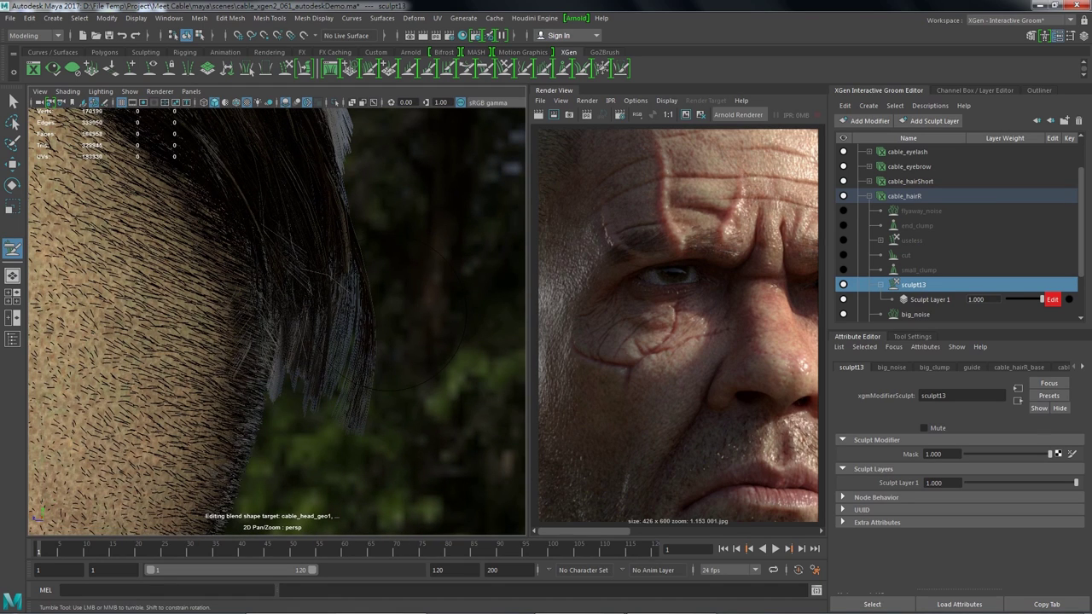
left_click_drag(405, 314, 390, 314)
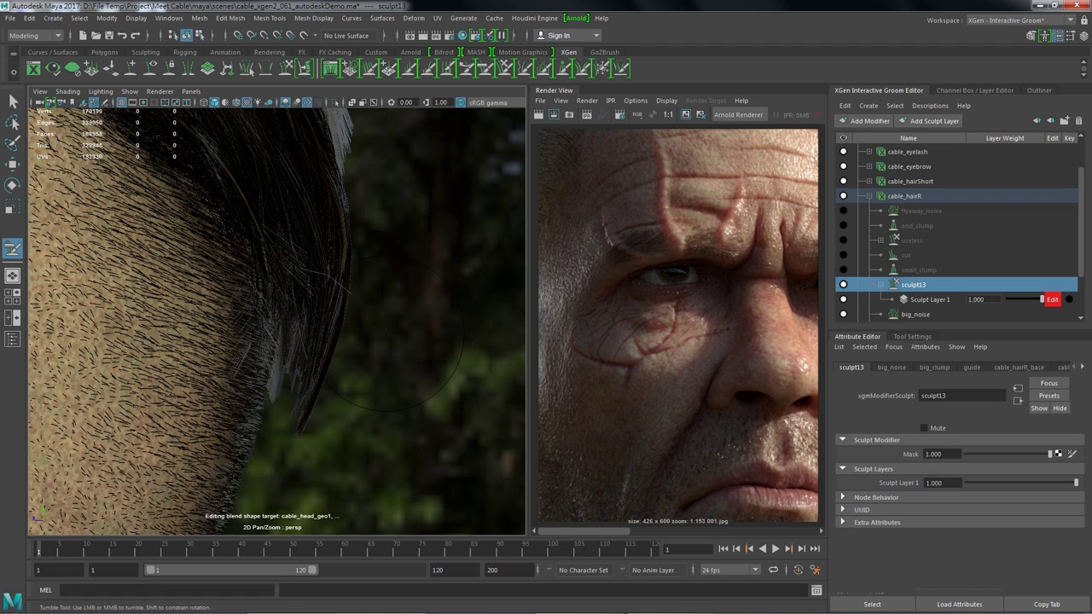
Switch to the Clump brush and pull the nape strands into a narrow clump.
right_click_drag(338, 363, 280, 365, "ctrl+shift")
left_click_drag(418, 380, 254, 401, "alt")
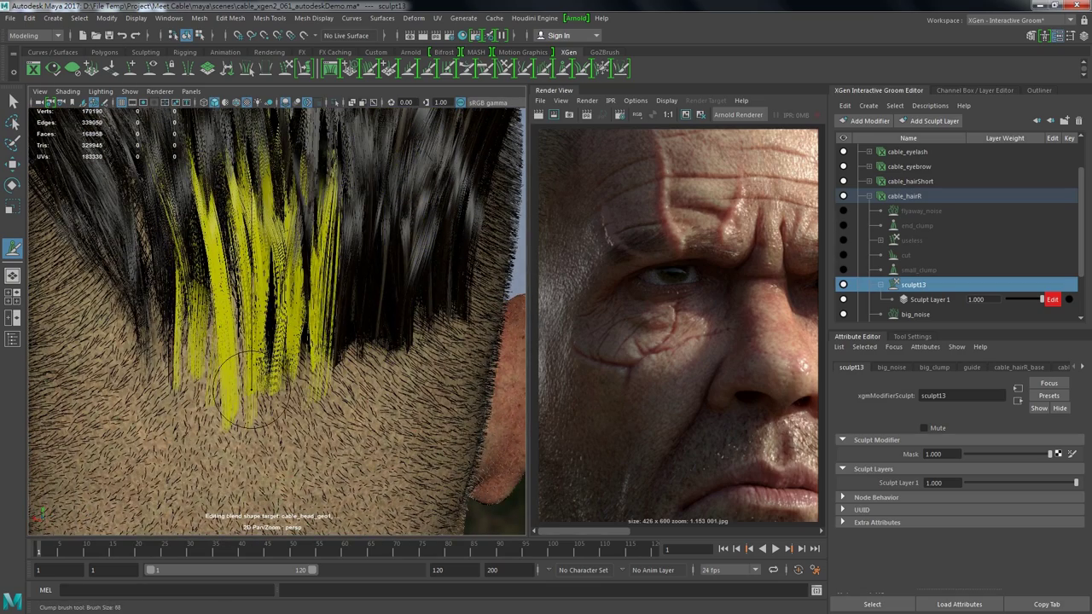
left_click_drag(254, 389, 213, 445)
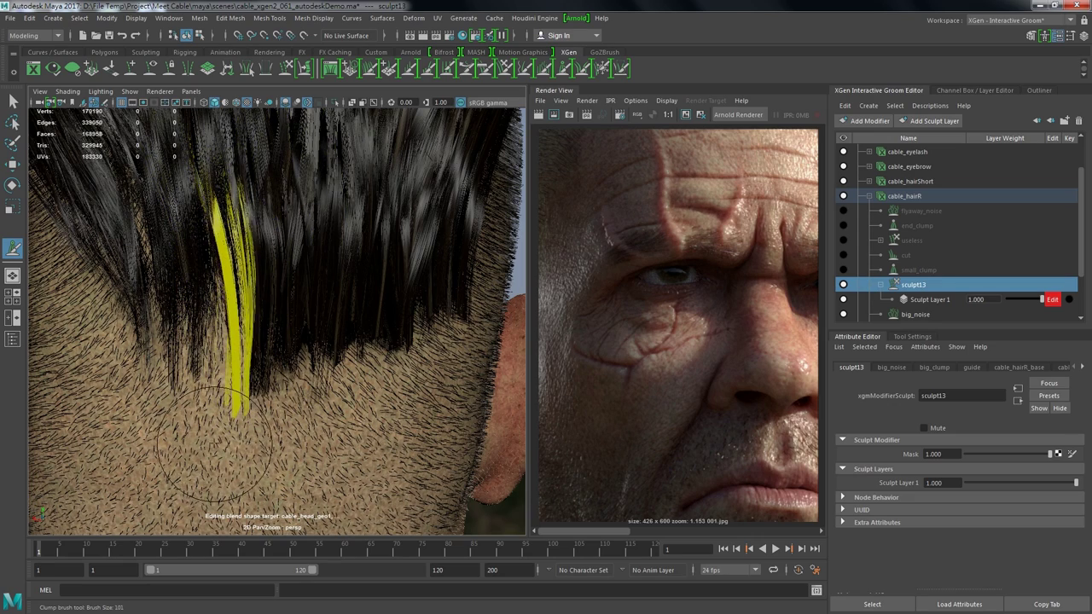
mouse_move(220, 443)
left_mouse_down("alt")
mouse_move(422, 400)
mouse_move(241, 375)
left_mouse_up("alt")
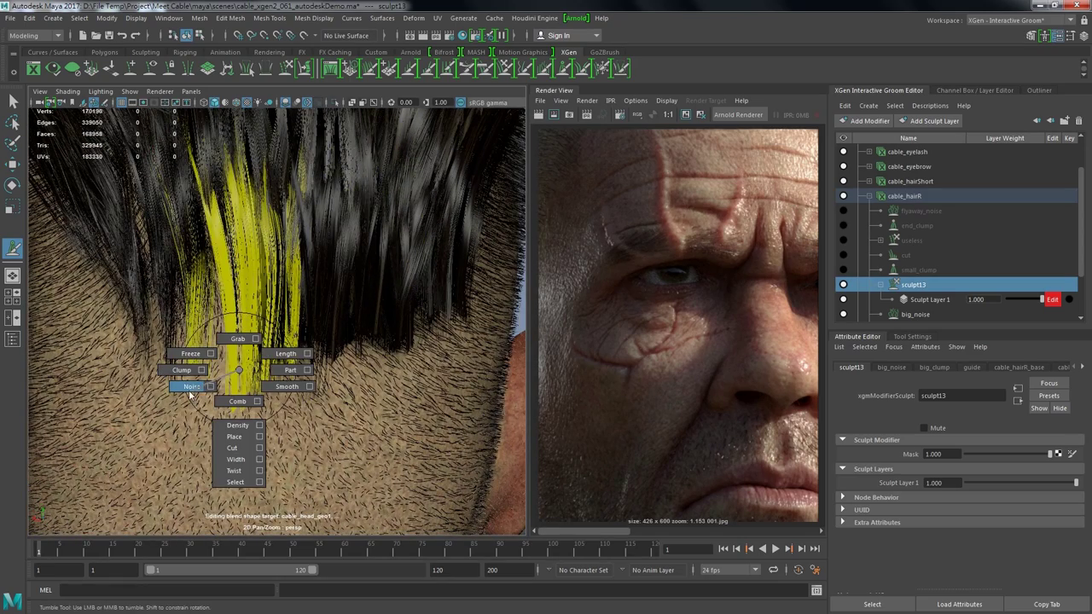
Switch to the Noise brush, inspect the neck hair from several angles, and unmute small_clump.
left_click(190, 389)
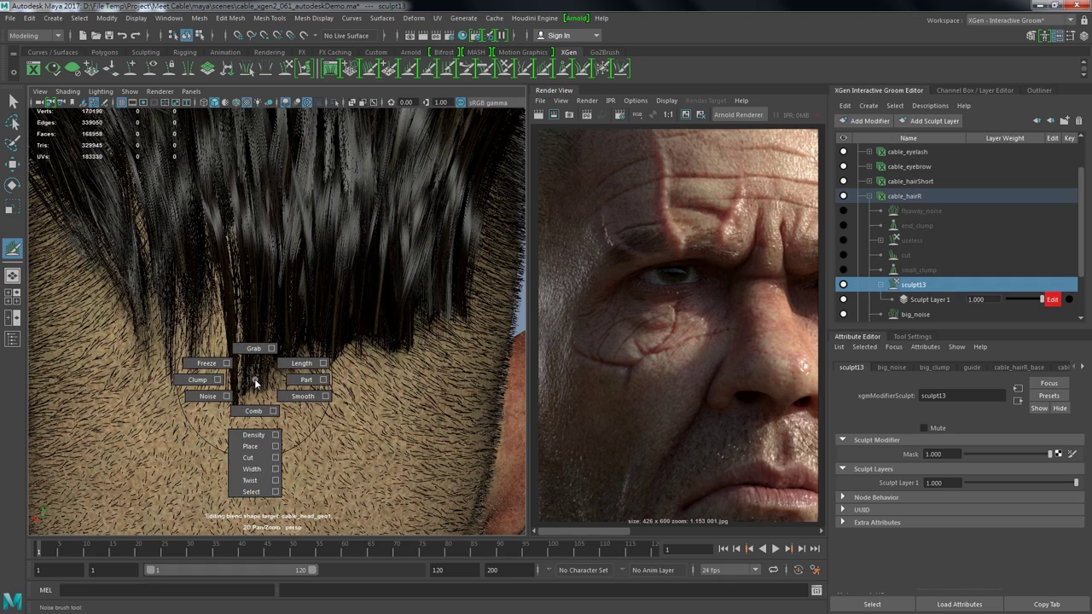
left_click_drag(276, 424, 395, 401, "alt")
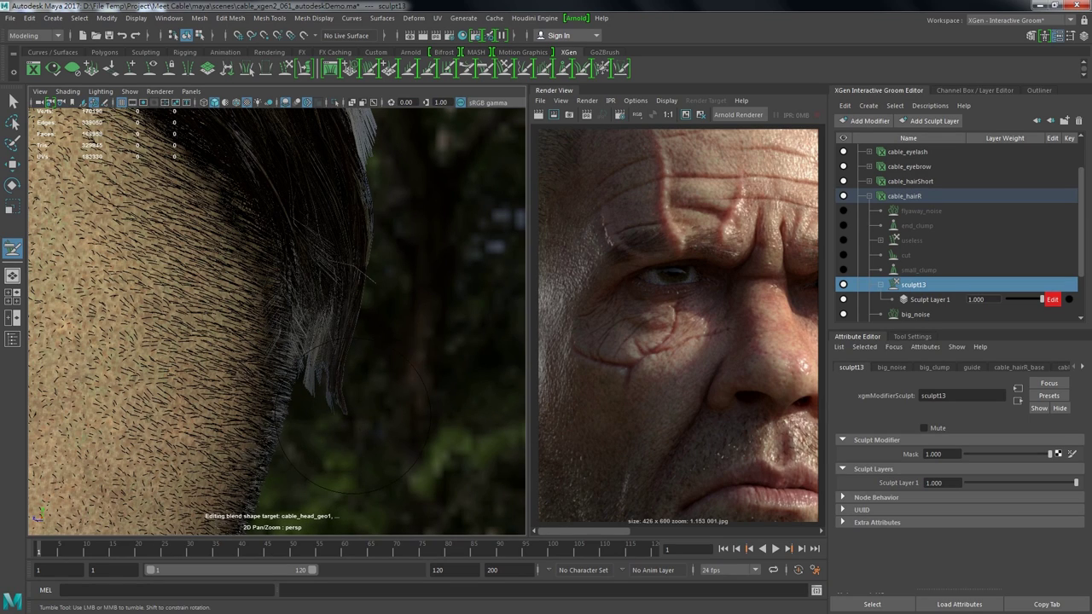
mouse_move(422, 384)
right_mouse_down("alt")
mouse_move(397, 402)
mouse_move(415, 385)
mouse_move(417, 394)
right_mouse_up("alt")
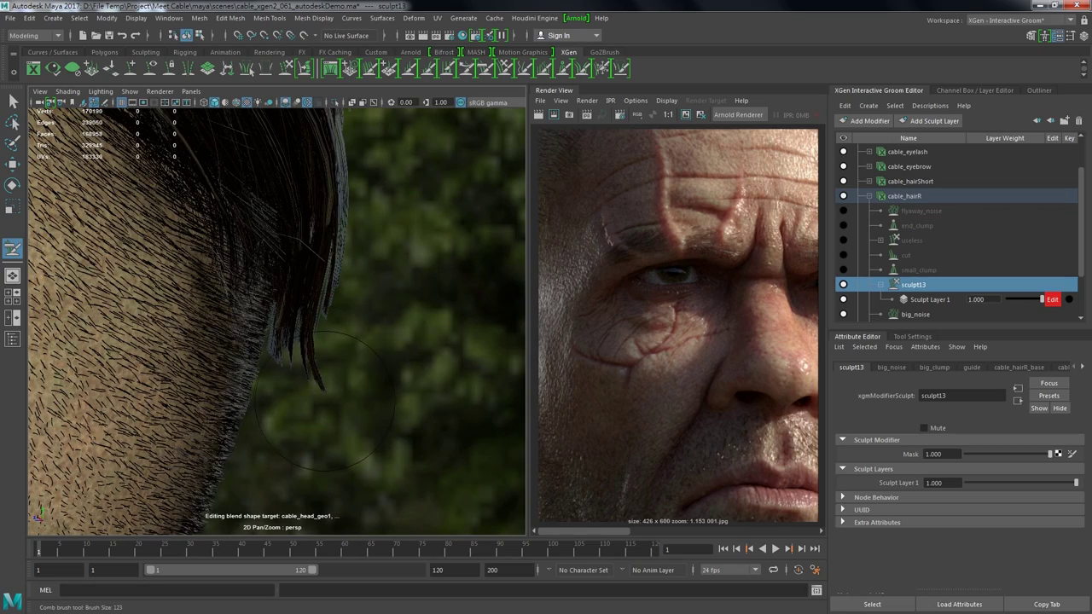
left_click_drag(444, 367, 416, 410, "alt")
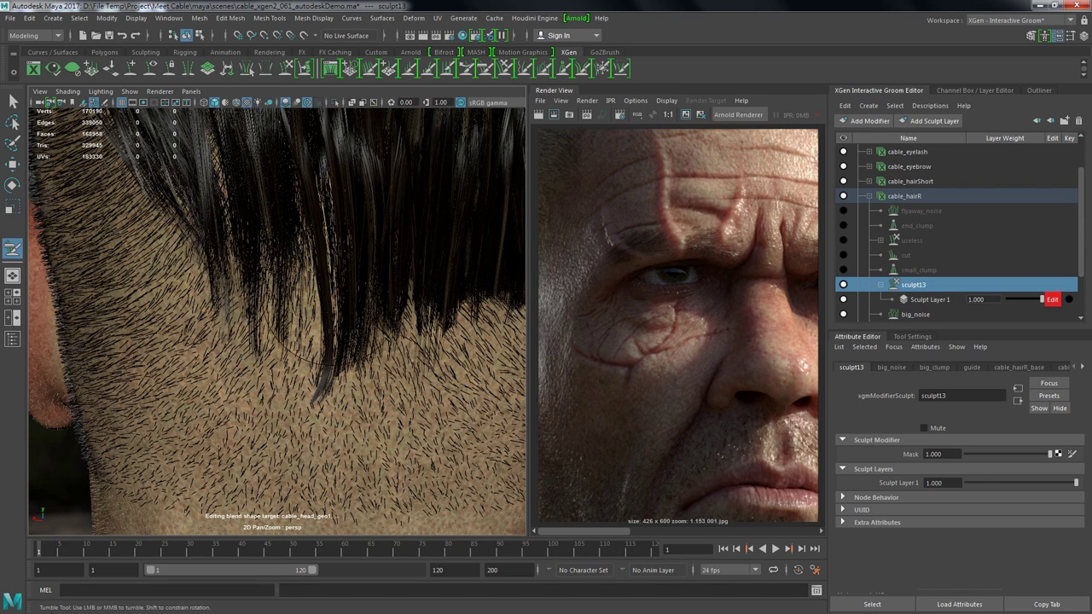
middle_click_drag(384, 401, 334, 407, "alt")
mouse_move(334, 407)
left_mouse_down("alt")
mouse_move(431, 407)
mouse_move(409, 408)
mouse_move(407, 390)
mouse_move(322, 406)
mouse_move(460, 390)
left_mouse_up("alt")
left_click(843, 270)
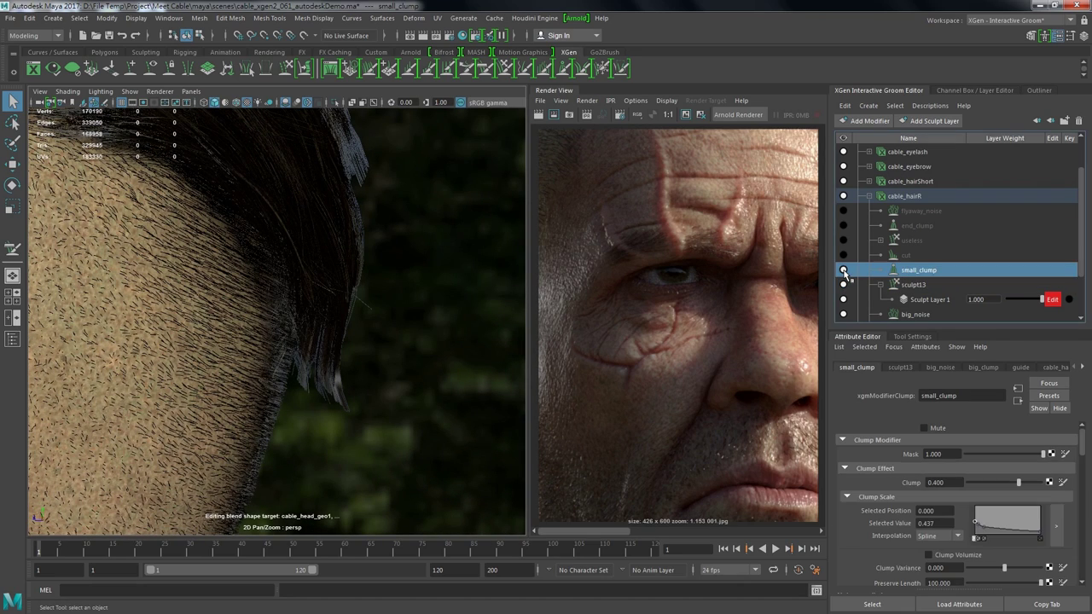
Orbit behind the head and unmute cable_hairR's cut, end_clump and flyaway_noise modifiers.
mouse_move(405, 384)
left_mouse_down("alt")
mouse_move(309, 432)
mouse_move(410, 446)
mouse_move(312, 441)
mouse_move(336, 427)
mouse_move(391, 440)
mouse_move(312, 458)
left_mouse_up("alt")
middle_click_drag(312, 458, 333, 438, "alt")
left_click_drag(333, 438, 346, 446, "alt")
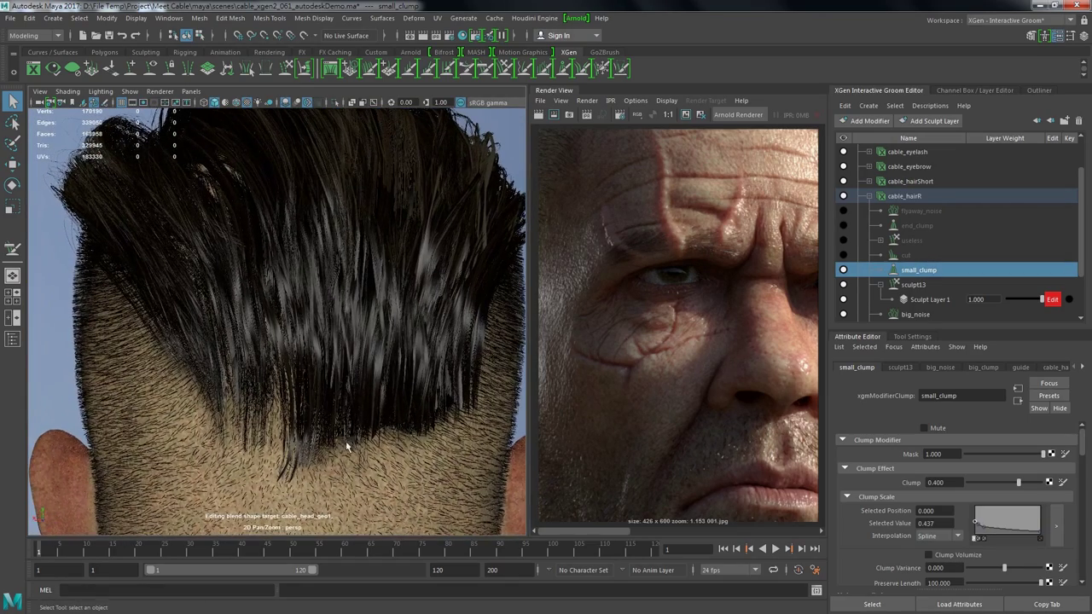
left_click(849, 255)
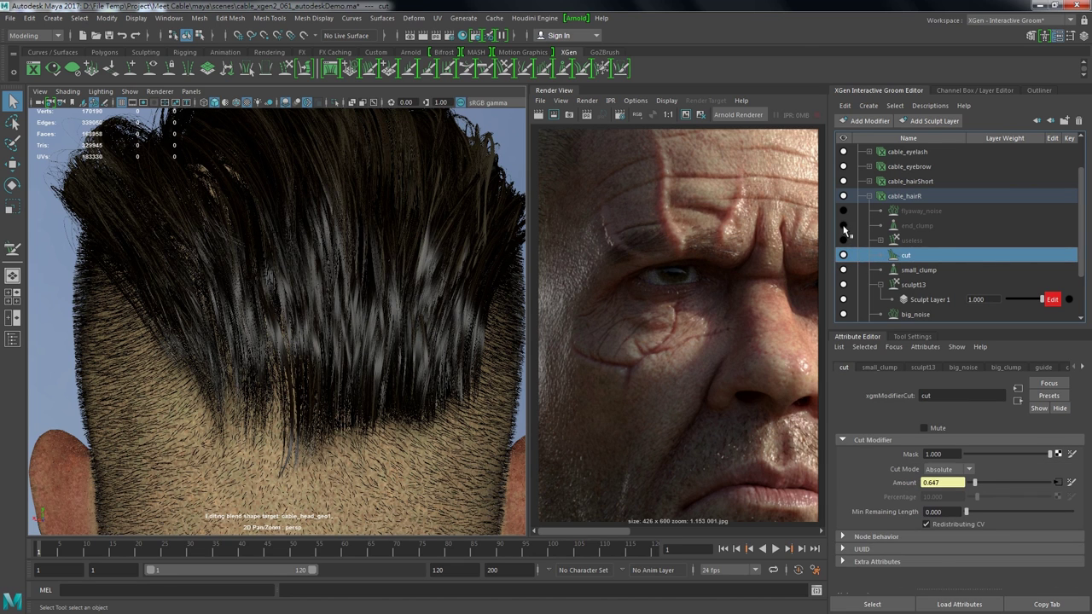
left_click(844, 227)
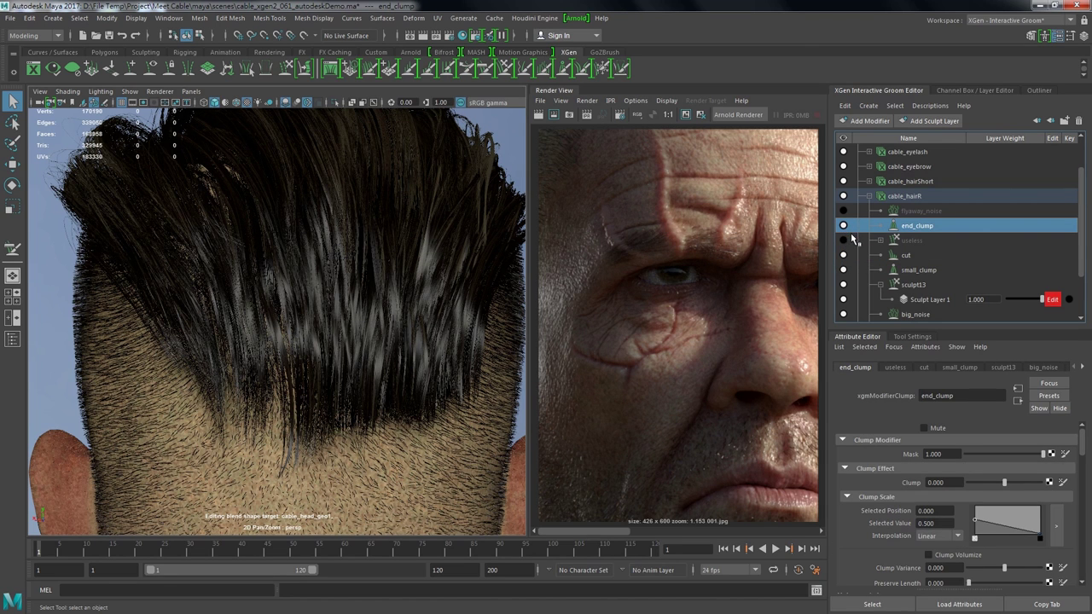
left_click(844, 212)
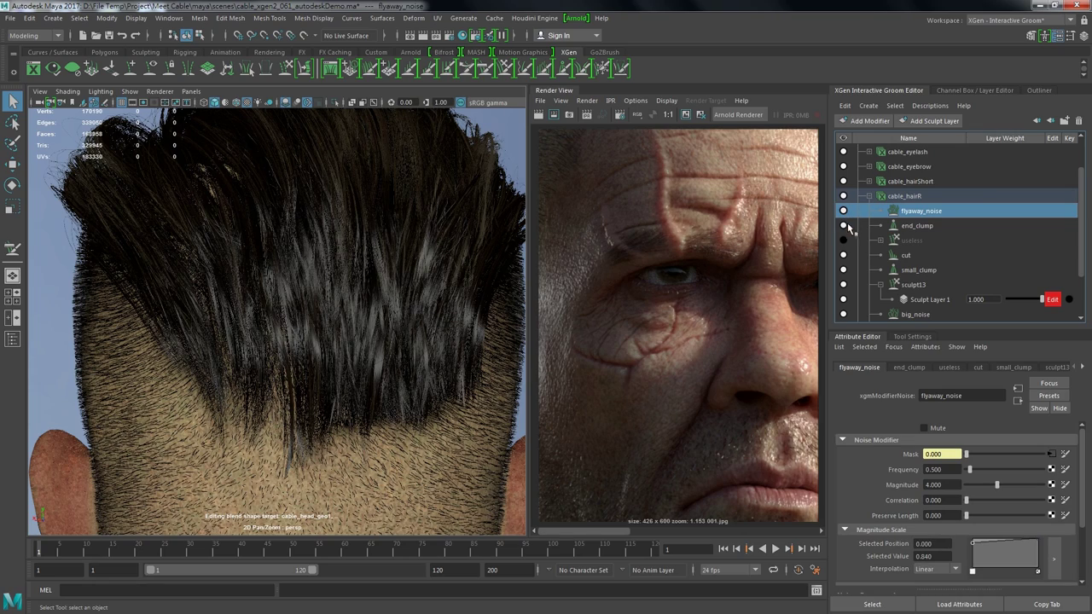
Light the viewport with all scene lights and orbit in close to review the styled hair.
left_click_drag(339, 297, 336, 372, "alt")
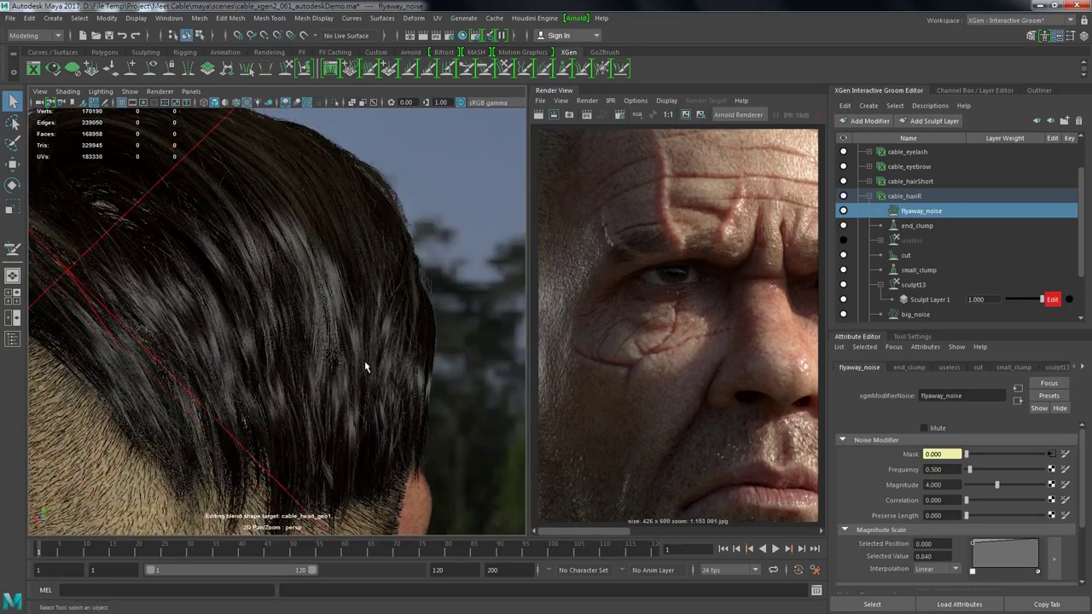
mouse_move(336, 372)
left_mouse_down("alt")
mouse_move(369, 340)
mouse_move(320, 403)
left_mouse_up("alt")
key("7")
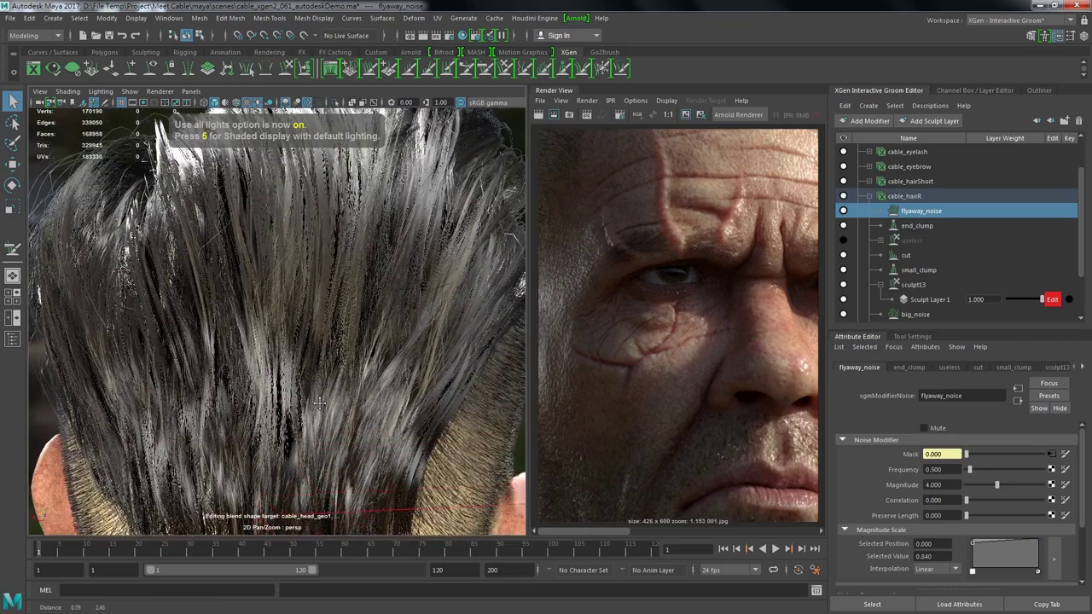
mouse_move(320, 404)
left_mouse_down("alt")
mouse_move(248, 366)
mouse_move(269, 370)
mouse_move(253, 381)
left_mouse_up("alt")
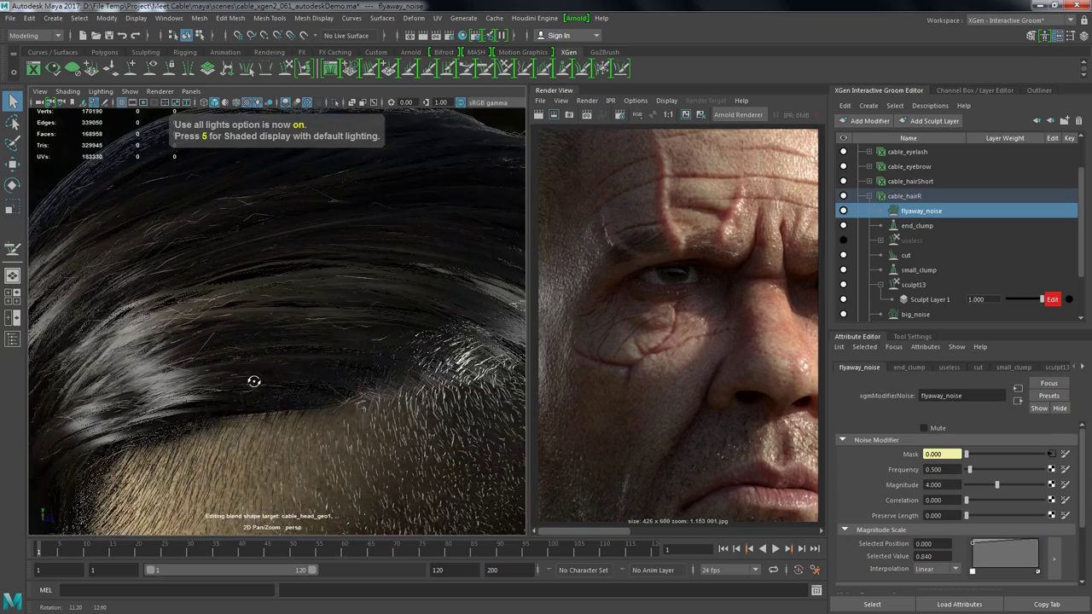
left_click_drag(253, 381, 334, 378, "alt")
right_click_drag(239, 373, 189, 368, "alt")
mouse_move(190, 367)
left_mouse_down("alt")
mouse_move(136, 389)
mouse_move(241, 394)
left_mouse_up("alt")
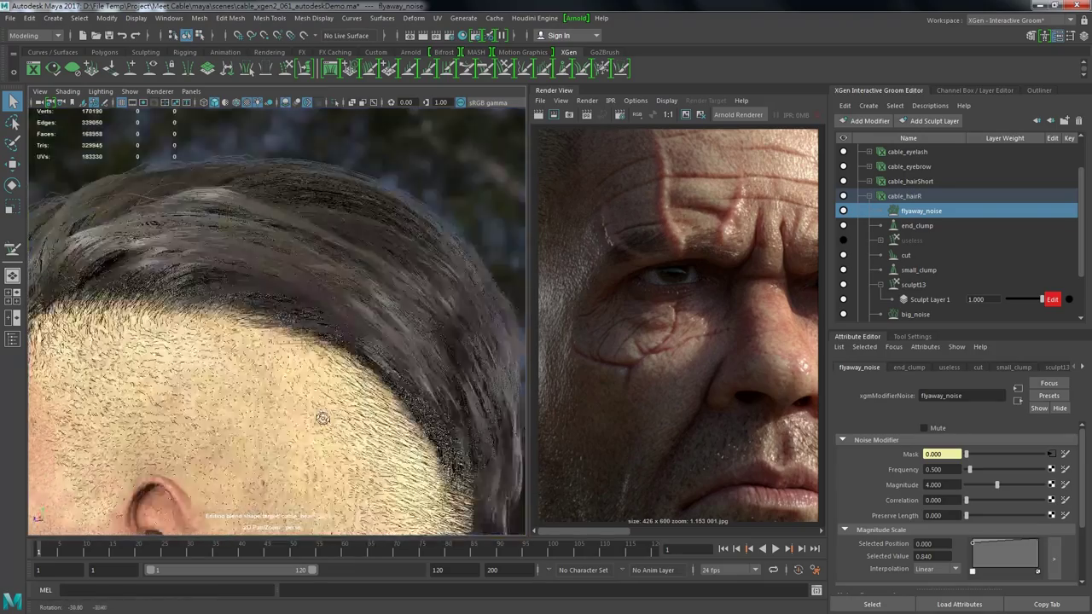
mouse_move(284, 414)
left_mouse_down("alt")
mouse_move(177, 392)
mouse_move(341, 399)
mouse_move(333, 409)
mouse_move(426, 403)
left_mouse_up("alt")
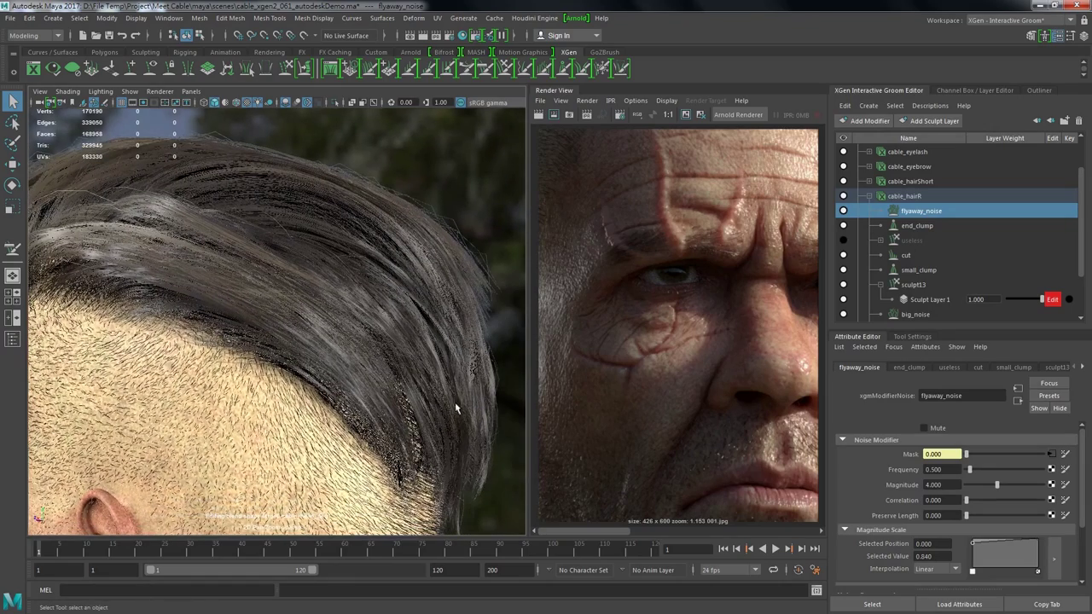
Scroll the Render View image history to the full-head render and frame the face.
scroll(640, 356, "up", 3)
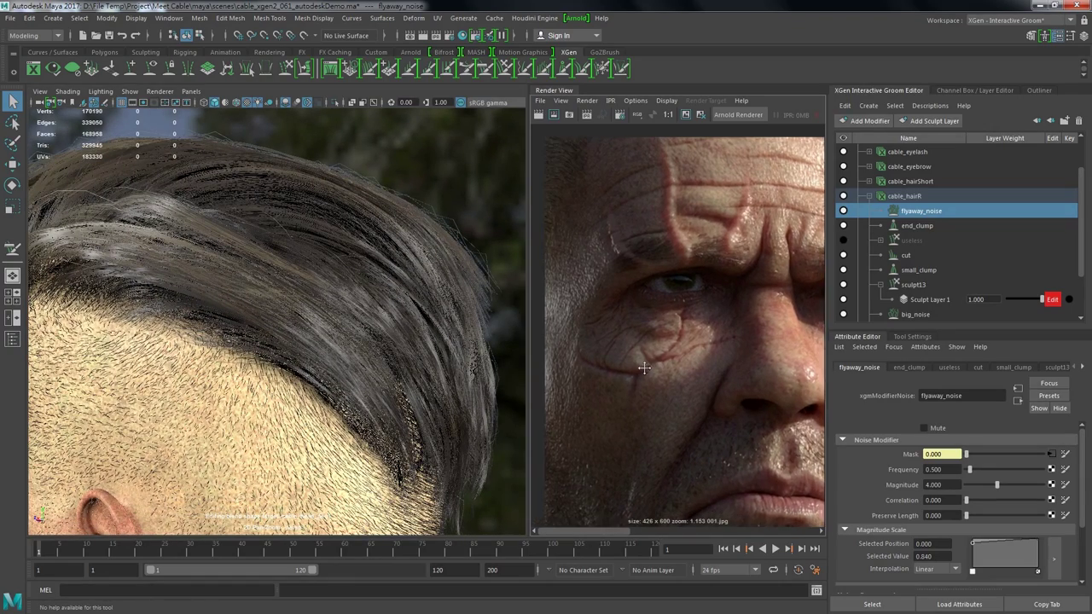
scroll(661, 376, "down", 2)
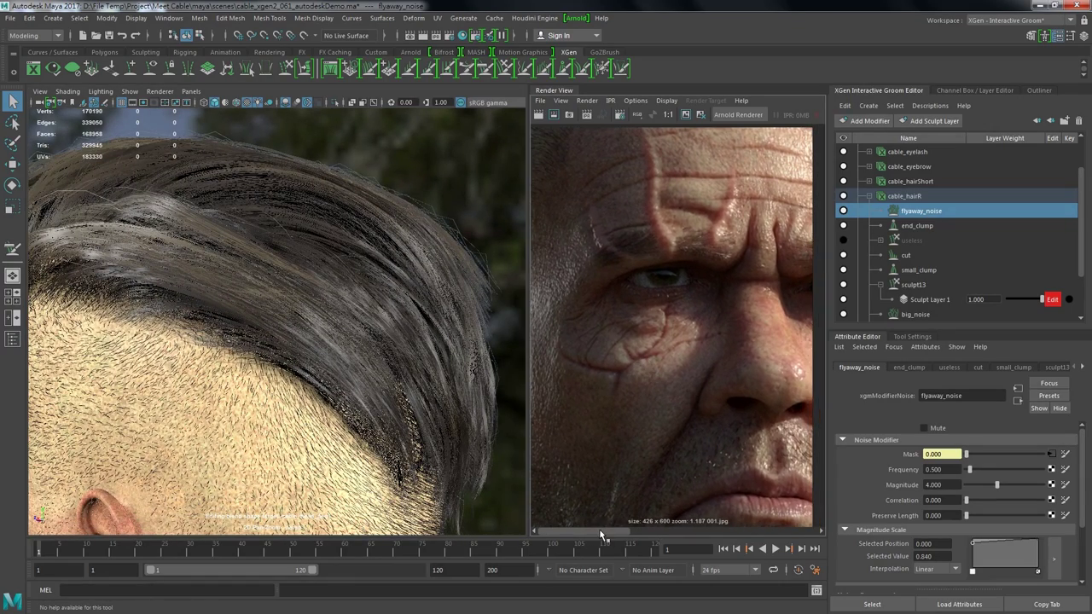
left_click_drag(601, 534, 689, 530)
scroll(673, 137, "up", 2)
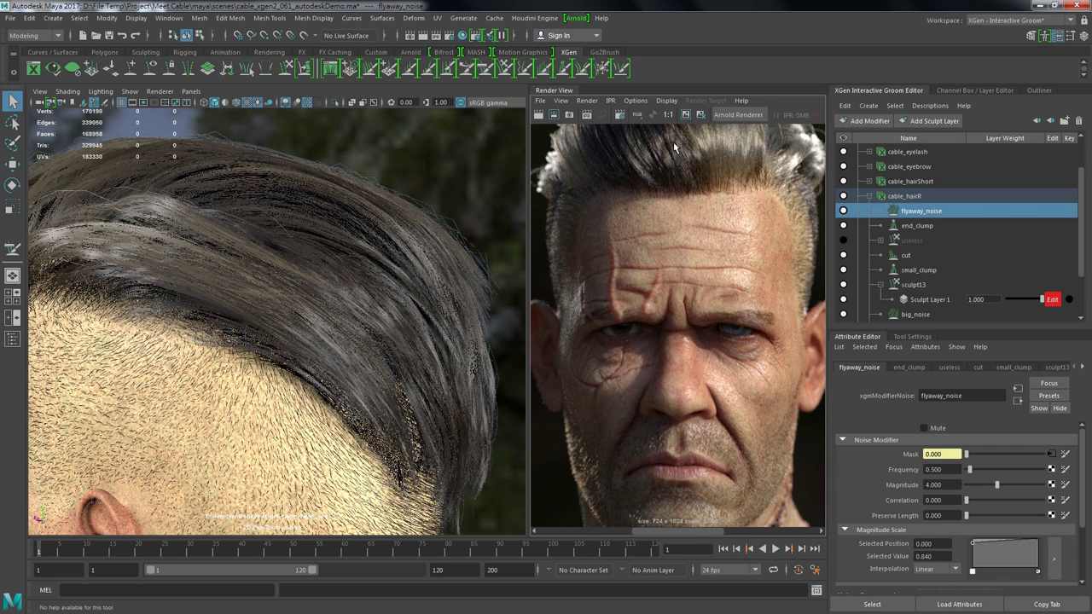
right_click_drag(712, 304, 755, 352, "alt")
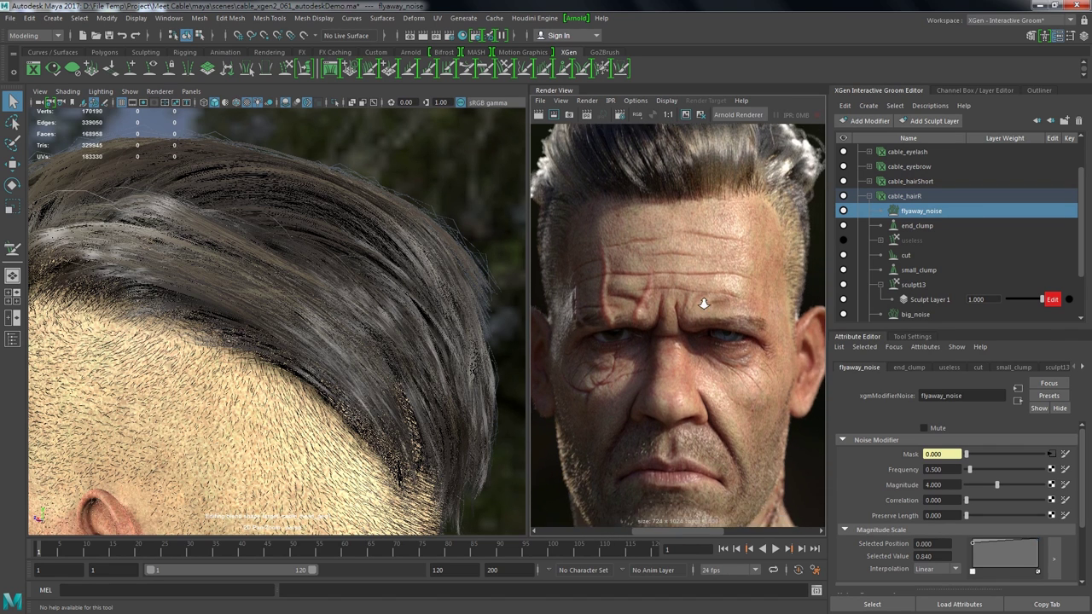
middle_click_drag(754, 352, 673, 536, "alt")
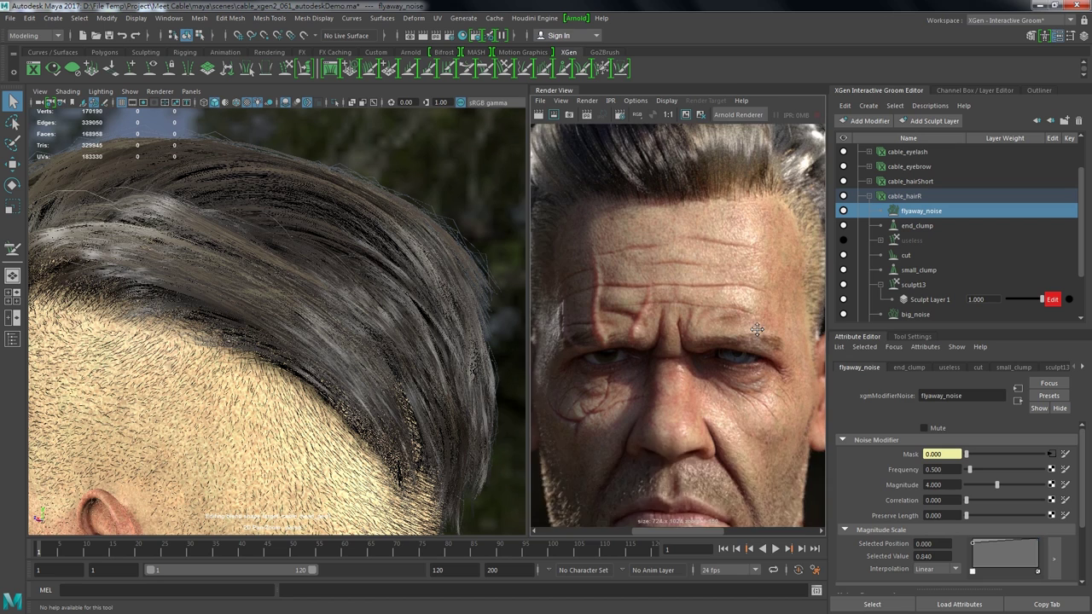
mouse_move(693, 538)
middle_mouse_down("alt")
mouse_move(740, 406)
mouse_move(723, 415)
middle_mouse_up("alt")
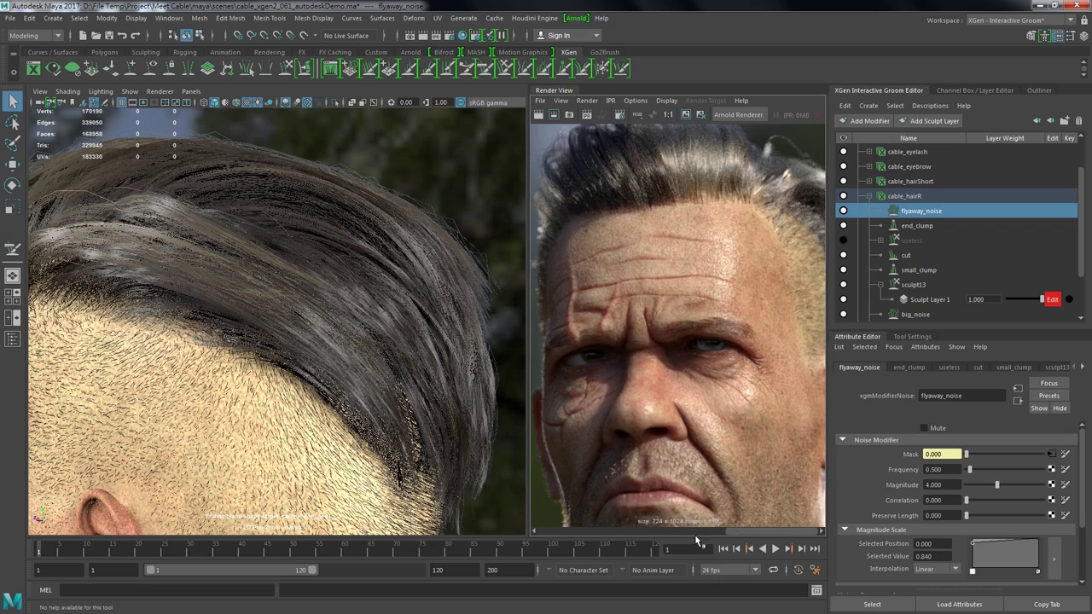
scroll(701, 441, "down", 2)
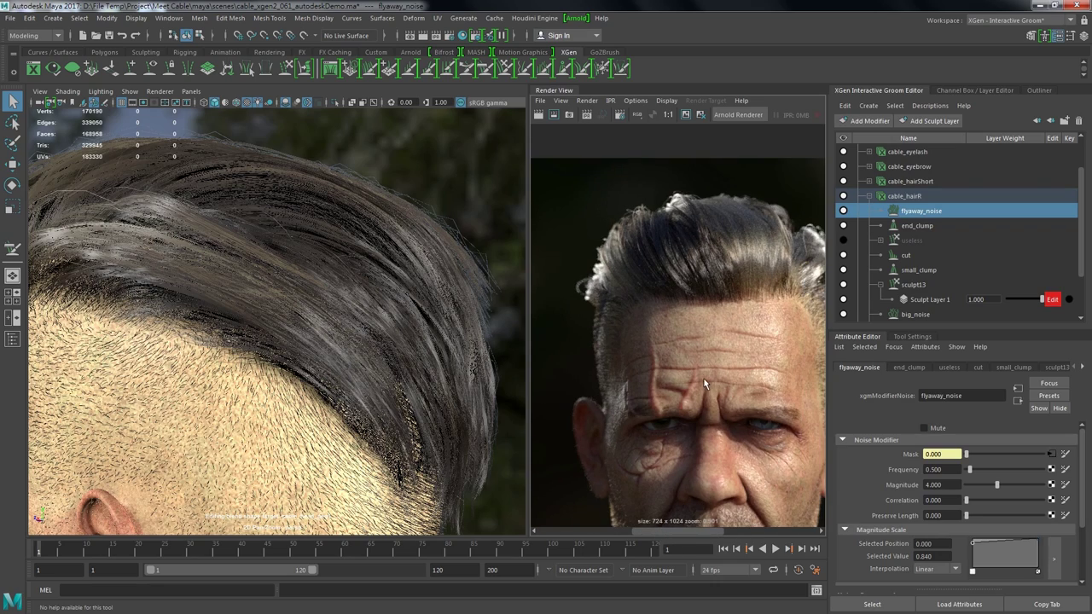
middle_click_drag(704, 384, 699, 352, "alt")
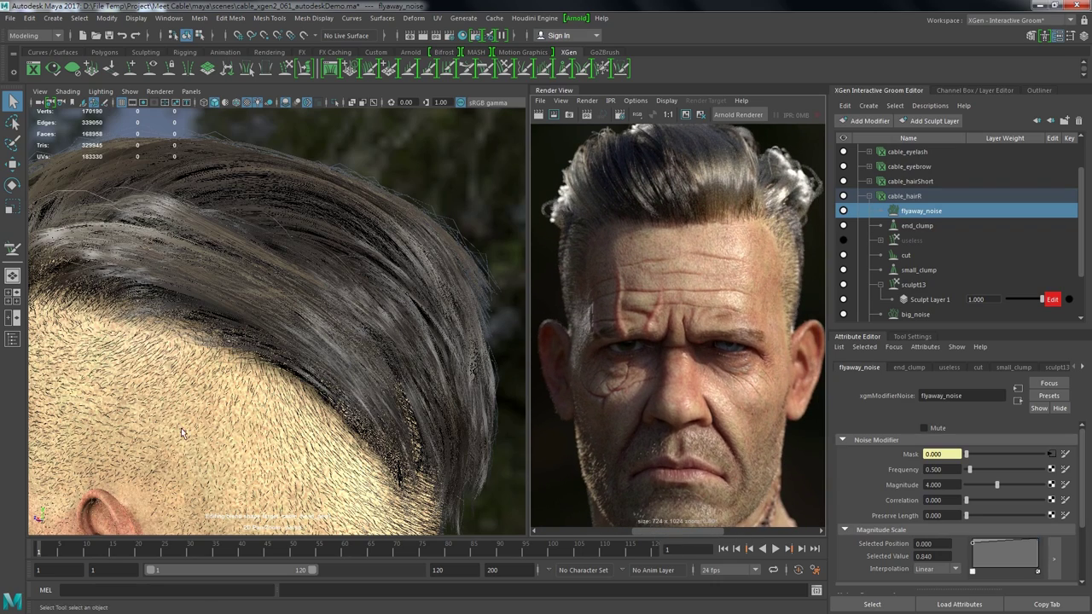
middle_click_drag(181, 428, 224, 445, "alt")
Orbit to a frontal view of the groomed Cable head, then collapse cable_hairR in the Interactive Groom Editor.
mouse_move(224, 445)
left_mouse_down("alt")
mouse_move(308, 413)
mouse_move(219, 414)
left_mouse_up("alt")
right_click_drag(219, 415, 389, 428, "alt")
left_click_drag(345, 412, 359, 426, "alt")
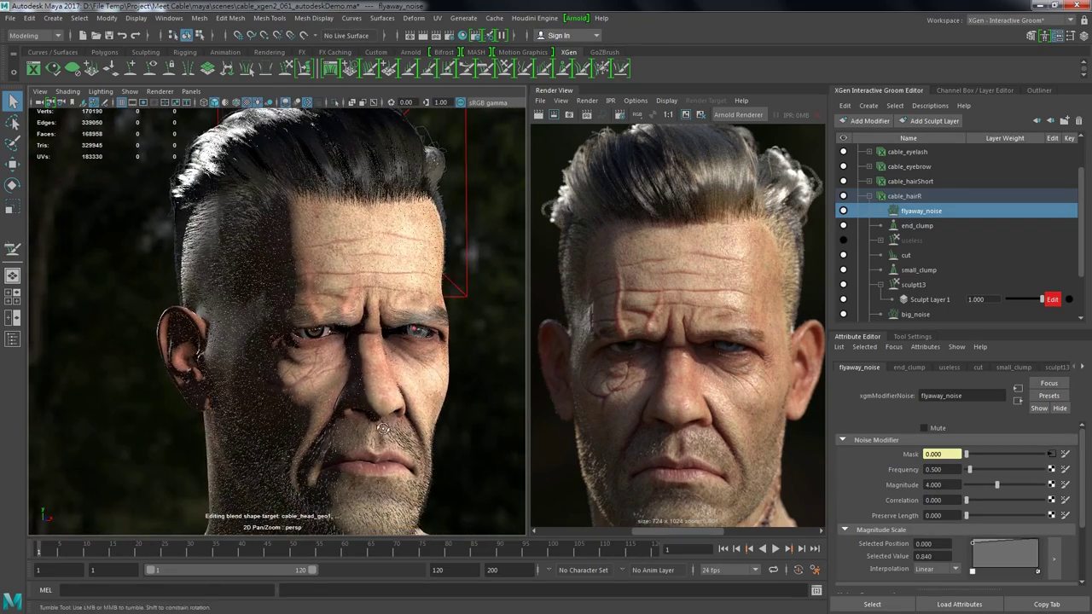
right_click_drag(358, 426, 365, 438, "alt")
left_click_drag(366, 437, 401, 440, "alt")
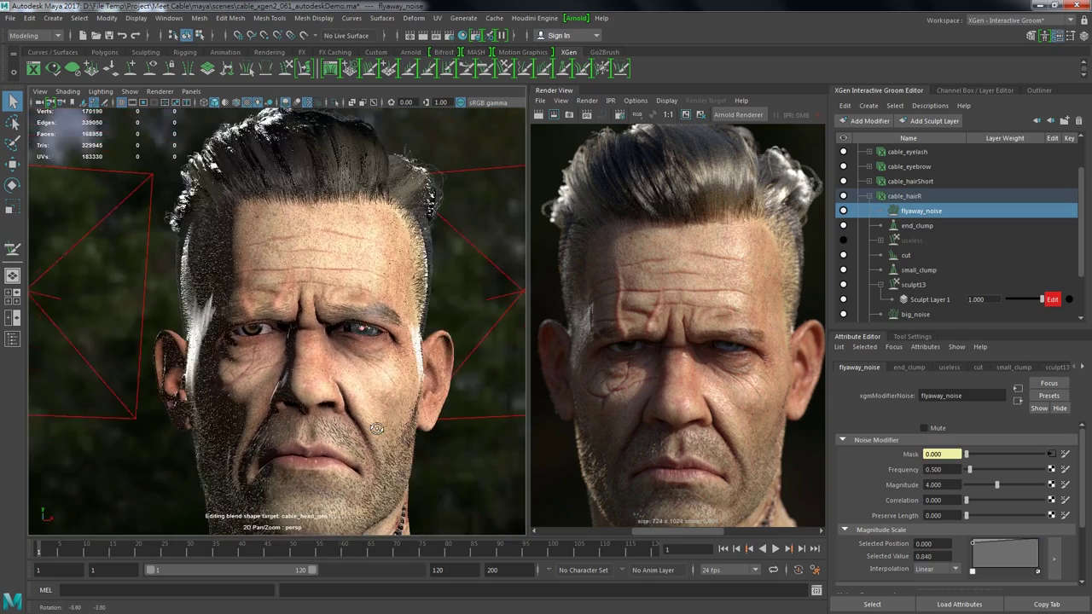
left_click(868, 195)
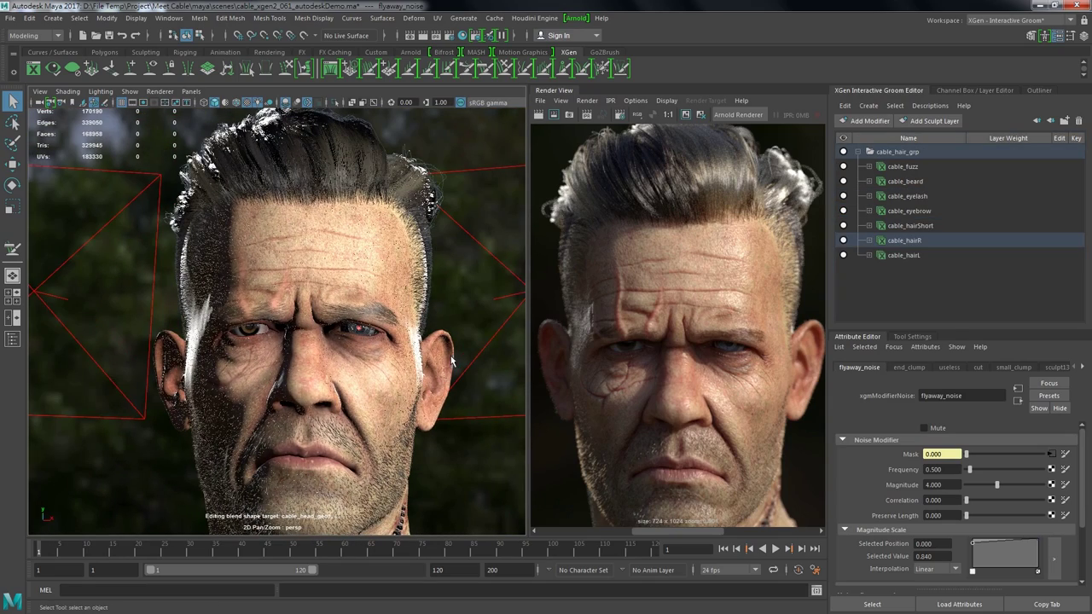